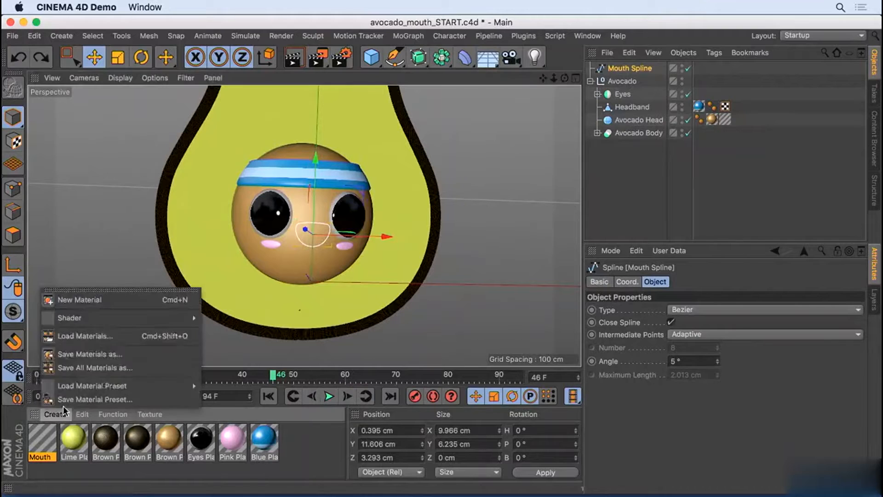
# Create a new material with Color and Reflectance off and Luminance on, setting the luminance color's V value to 7%.
pyautogui.click(99, 300)
pyautogui.doubleClick(41, 439)
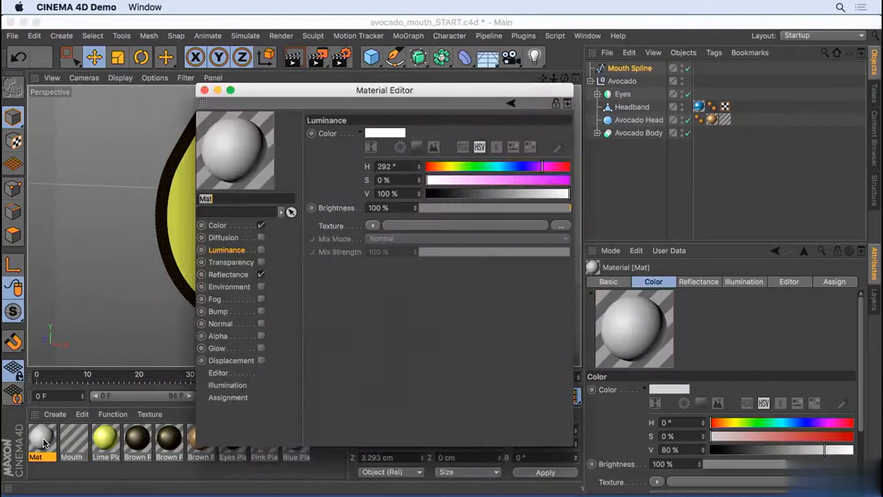
pyautogui.moveTo(373, 90); pyautogui.dragTo(607, 96)
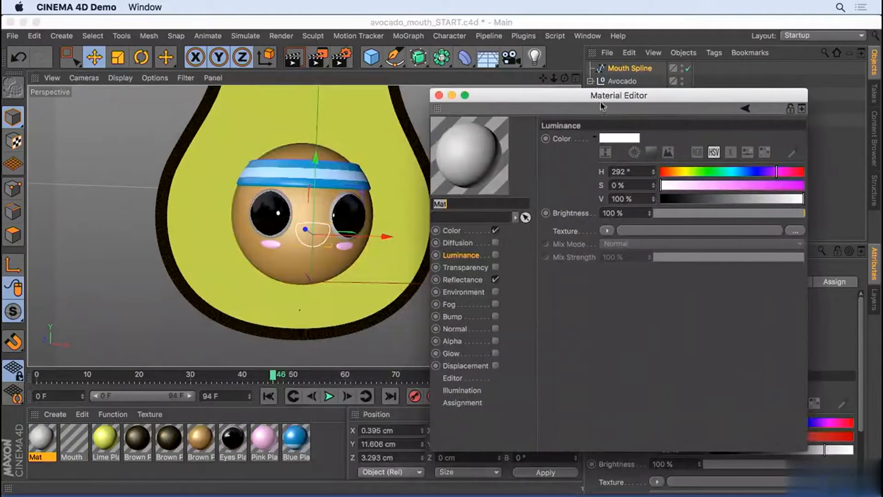
pyautogui.click(495, 230)
pyautogui.click(495, 280)
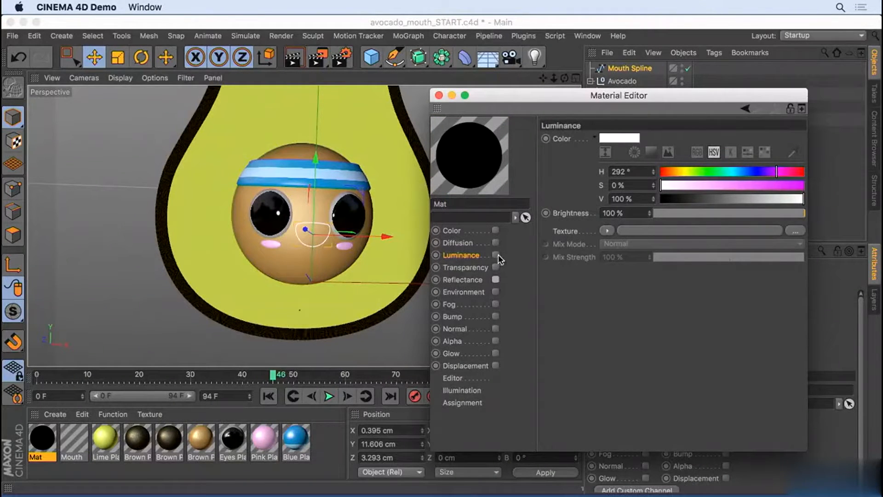
pyautogui.click(496, 254)
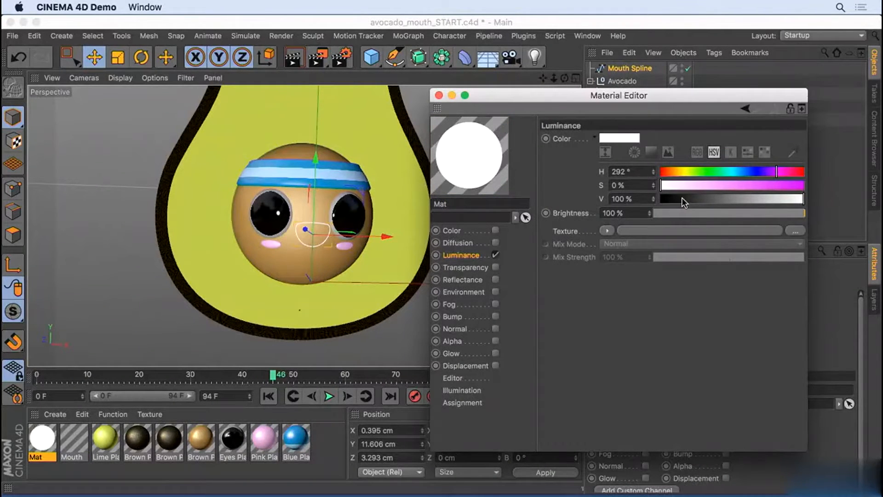
pyautogui.moveTo(682, 197); pyautogui.dragTo(672, 205)
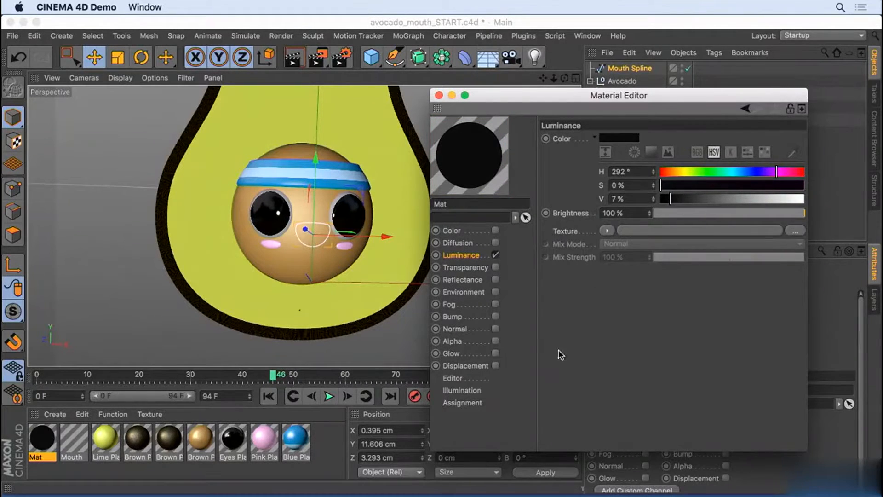
# Enable the material's Alpha channel and load the Spline effect shader as its texture.
pyautogui.click(463, 343)
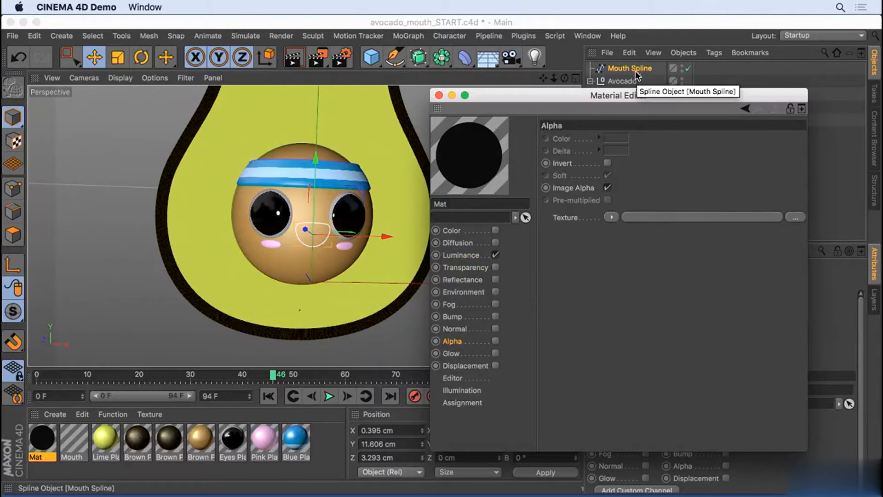
pyautogui.click(466, 256)
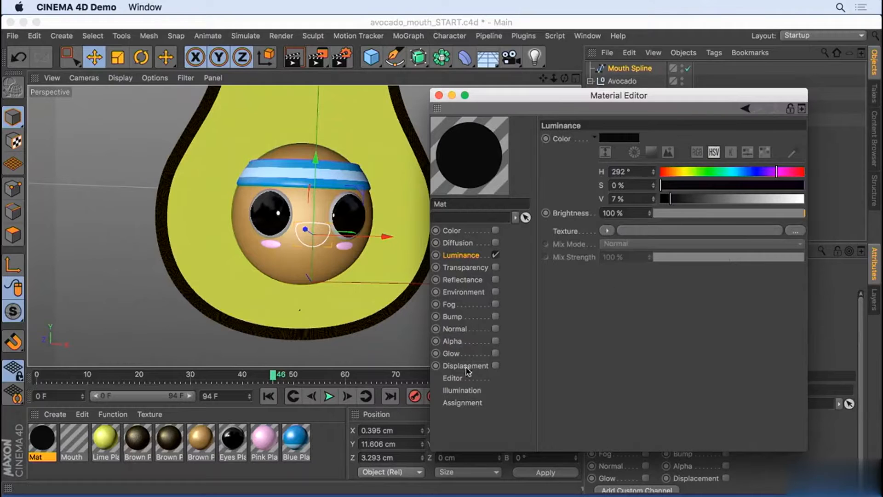
pyautogui.click(461, 340)
pyautogui.click(495, 341)
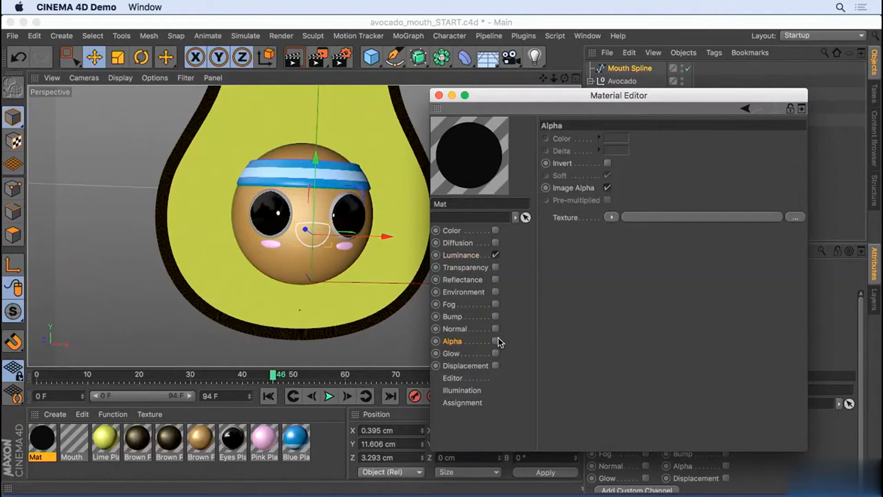
pyautogui.click(607, 217)
pyautogui.moveTo(619, 419)
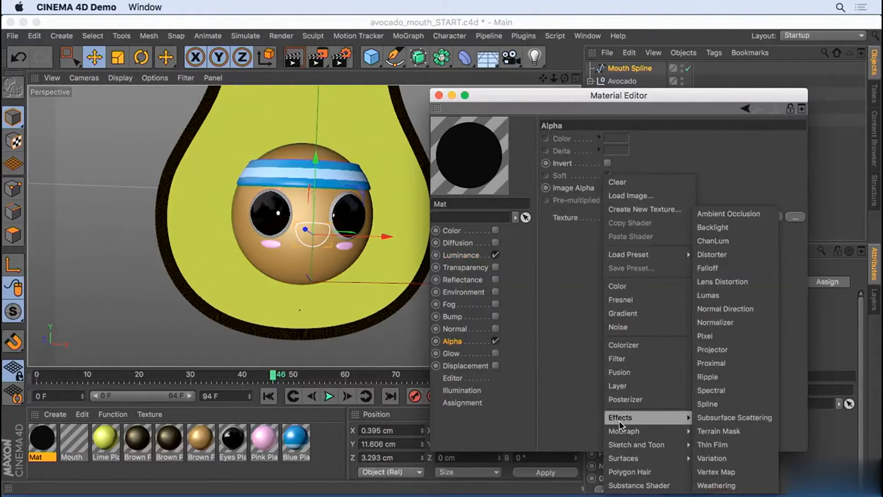
pyautogui.click(711, 403)
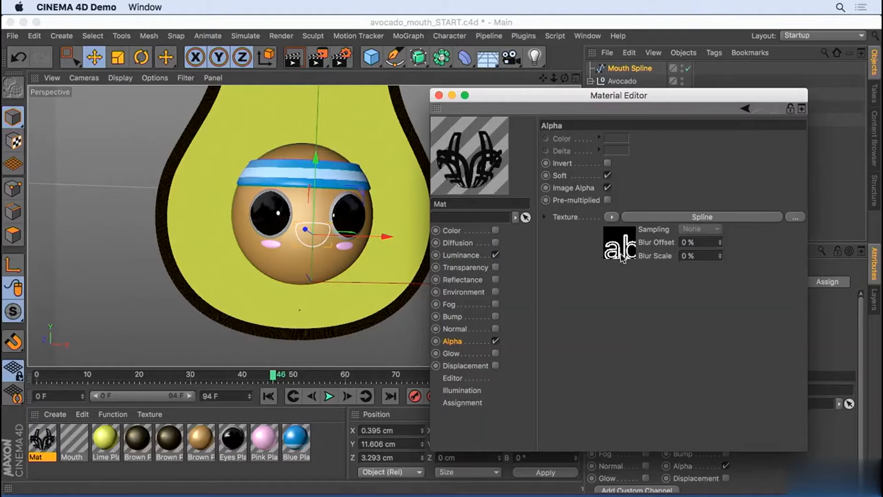
# Switch the material preview to a plane and turn off Text Spline in the alpha's Spline shader.
pyautogui.rightClick(468, 162)
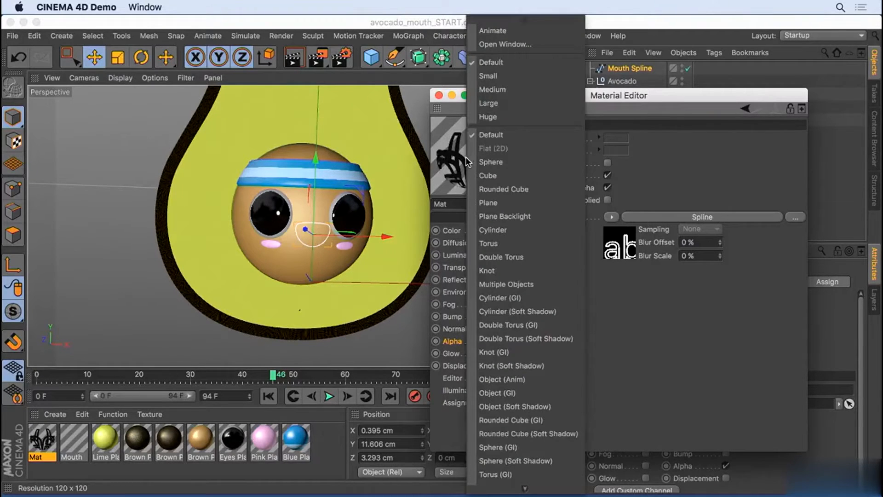
pyautogui.click(496, 202)
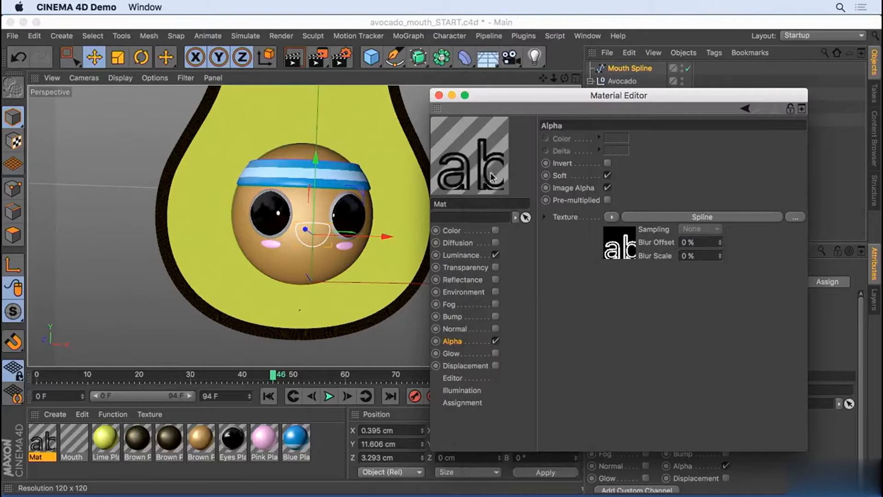
pyautogui.moveTo(516, 94); pyautogui.dragTo(486, 91)
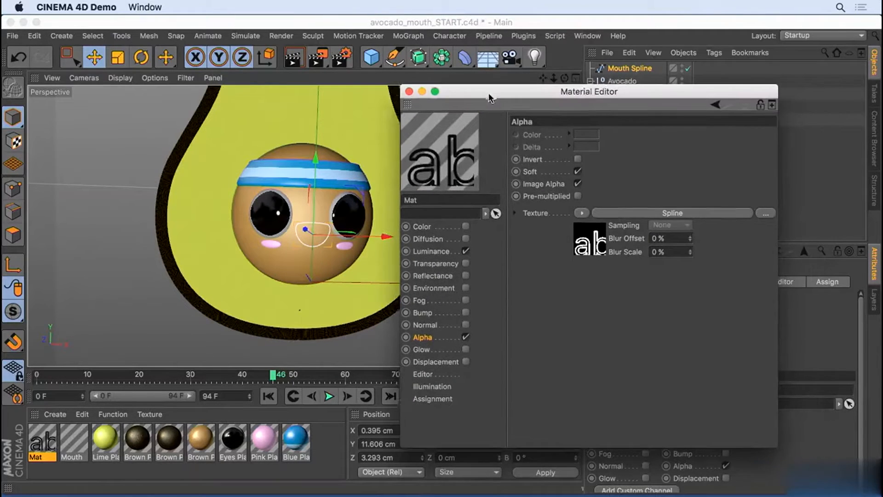
pyautogui.click(653, 211)
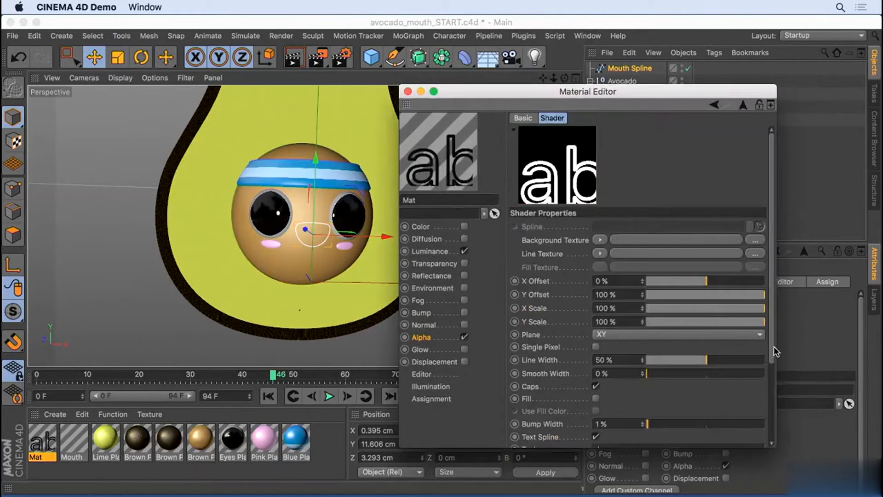
pyautogui.moveTo(773, 346); pyautogui.dragTo(773, 395)
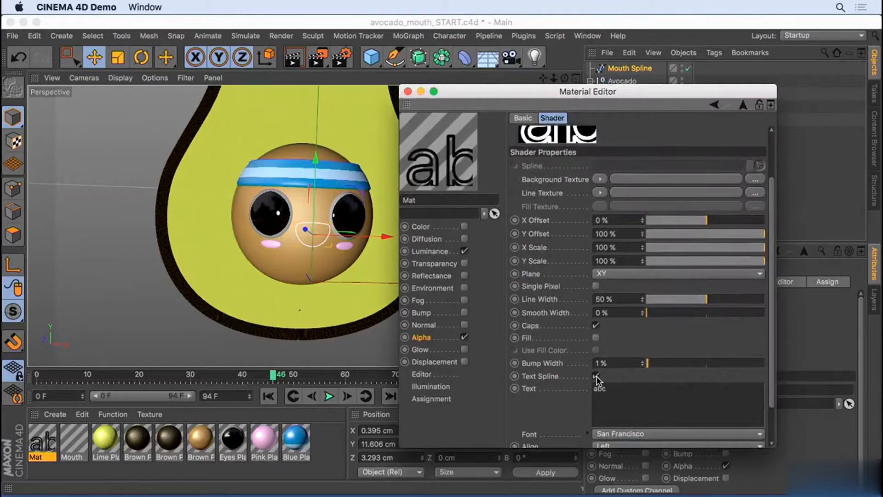
pyautogui.click(597, 376)
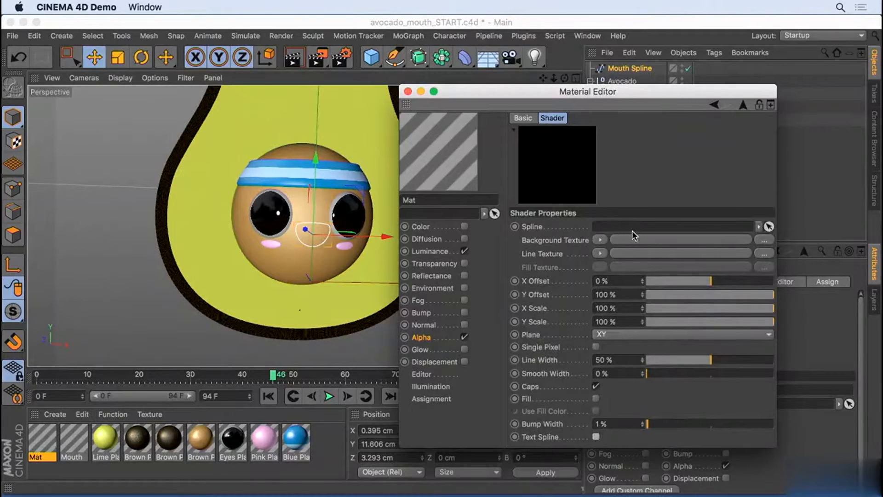
# Assign the Mouth Spline object as the source spline of the alpha's Spline shader.
pyautogui.moveTo(628, 92); pyautogui.dragTo(537, 100)
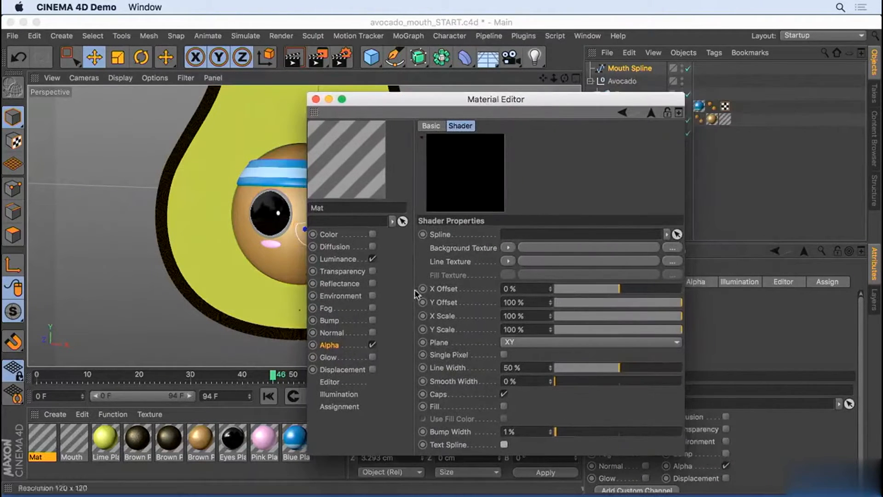
pyautogui.moveTo(407, 97); pyautogui.dragTo(377, 103)
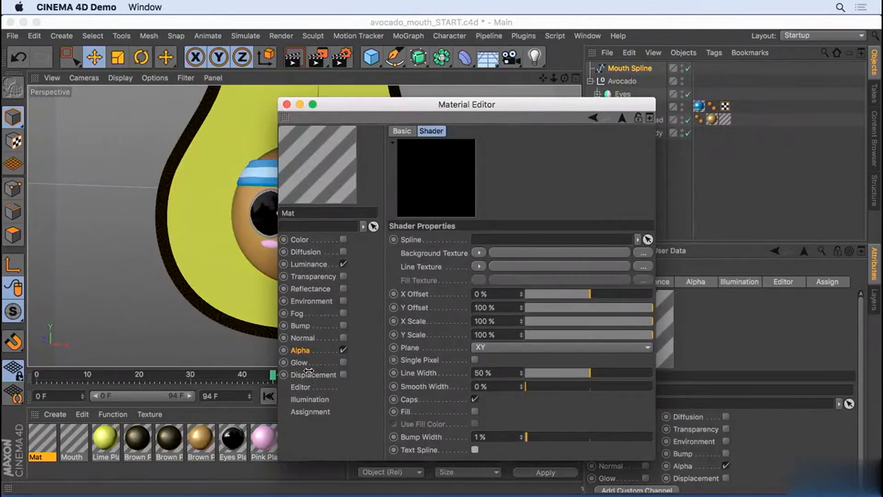
pyautogui.moveTo(630, 68); pyautogui.dragTo(511, 238)
pyautogui.moveTo(424, 109); pyautogui.dragTo(572, 110)
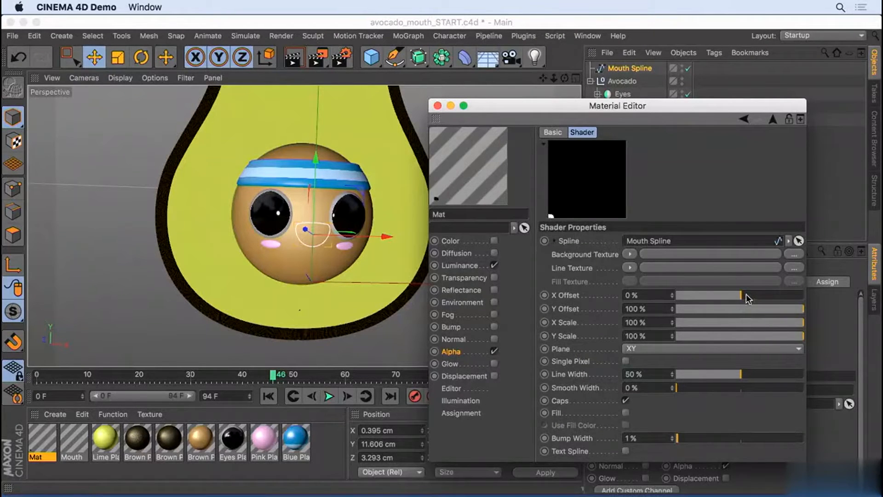
# Set the Spline shader's X Offset and Y Offset to 50% each, then close the material editor.
pyautogui.moveTo(746, 294); pyautogui.dragTo(777, 309)
pyautogui.moveTo(672, 296); pyautogui.dragTo(677, 298)
pyautogui.write('50')
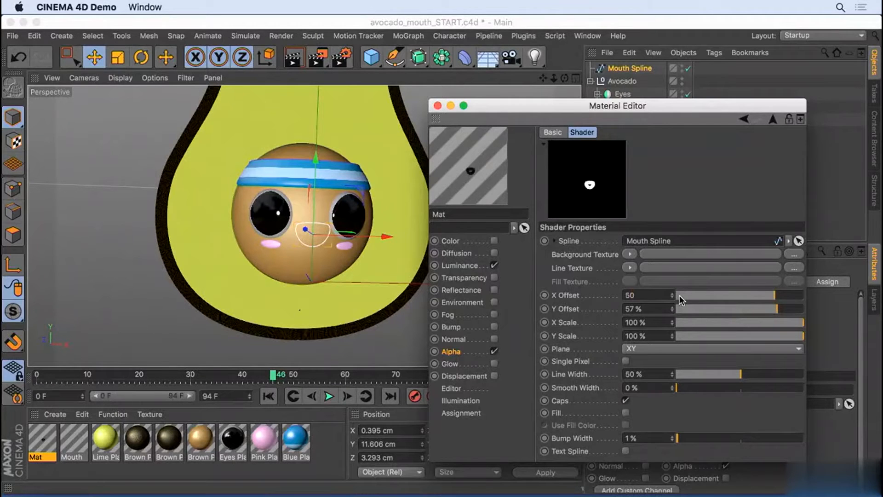
pyautogui.press('Return')
pyautogui.press('Tab')
pyautogui.write('50')
pyautogui.press('Return')
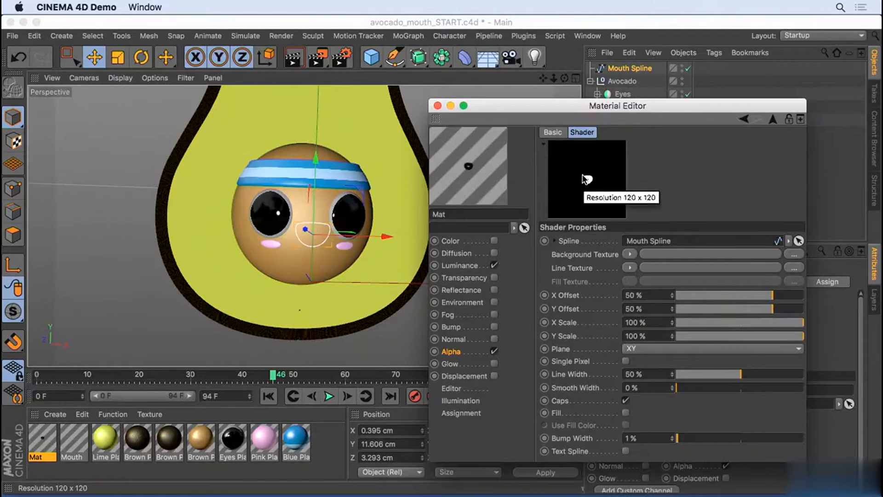
pyautogui.click(418, 98)
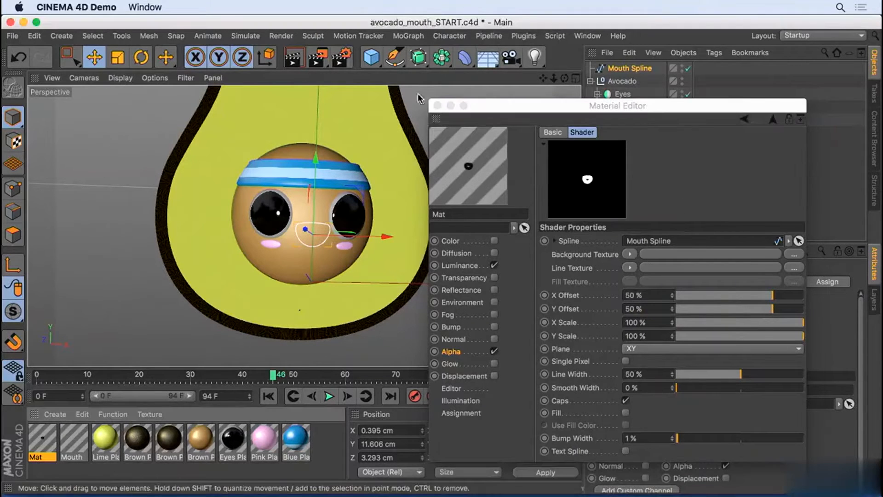
pyautogui.click(437, 106)
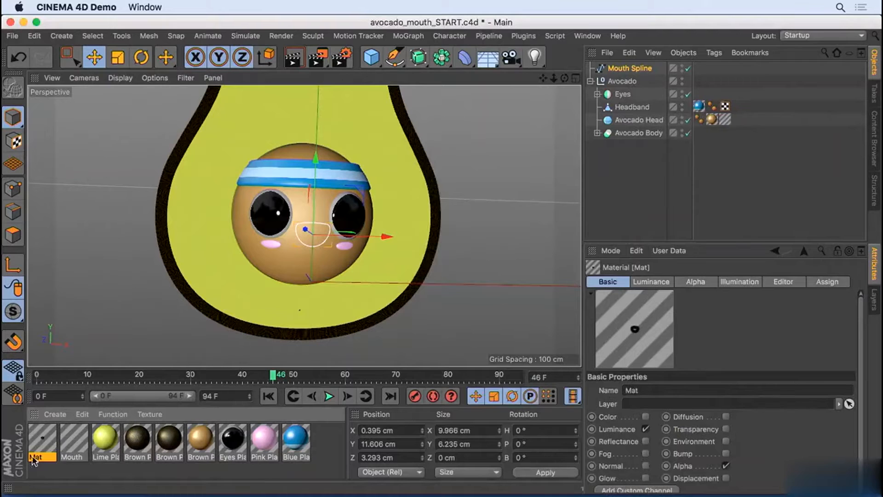
# Delete the old mouth texture tag from the Avocado Head and apply the new Mat material to it.
pyautogui.moveTo(33, 460); pyautogui.dragTo(697, 124)
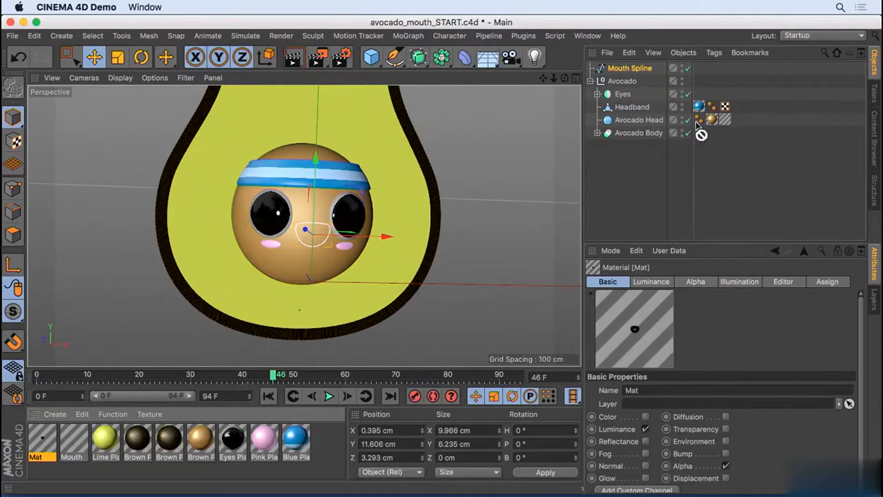
pyautogui.click(722, 122)
pyautogui.press('Delete')
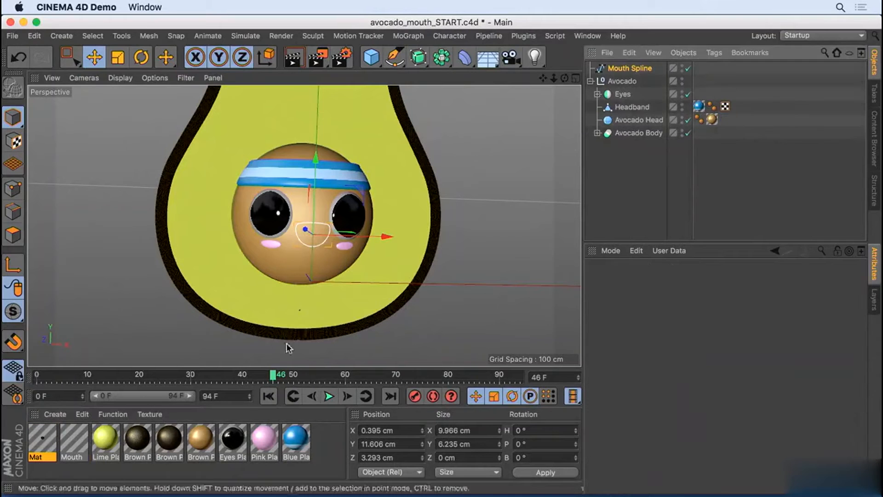
pyautogui.moveTo(41, 449); pyautogui.dragTo(637, 120)
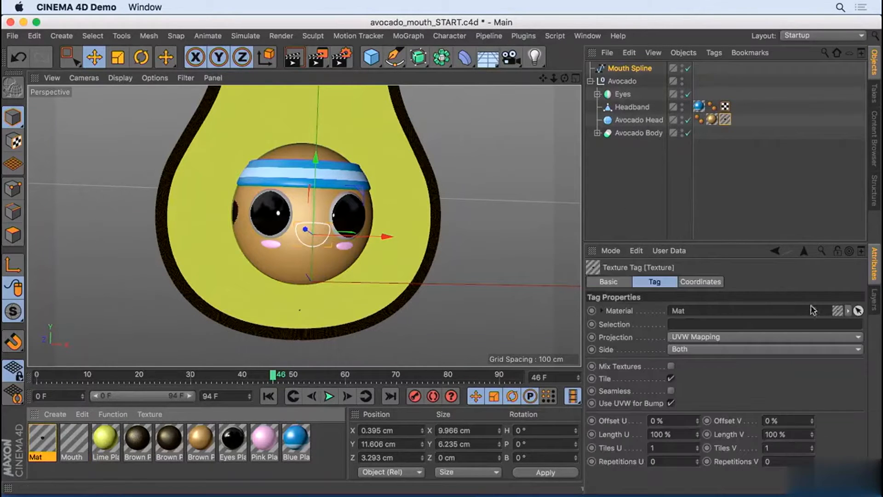
# Position the mouth texture on the front of the face with Offset U 25% and Offset V 8%.
pyautogui.keyDown('alt'); pyautogui.moveTo(171, 234); pyautogui.dragTo(384, 232); pyautogui.keyUp('alt')
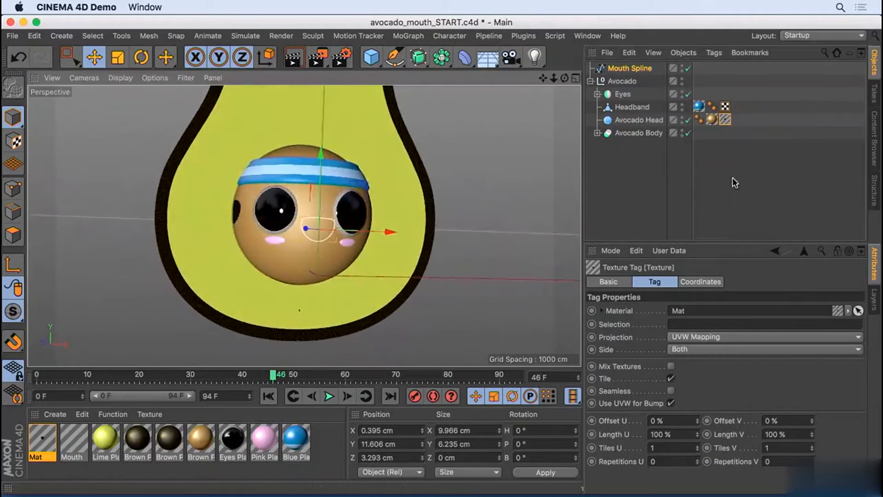
pyautogui.keyDown('alt'); pyautogui.moveTo(173, 232); pyautogui.dragTo(189, 221); pyautogui.keyUp('alt')
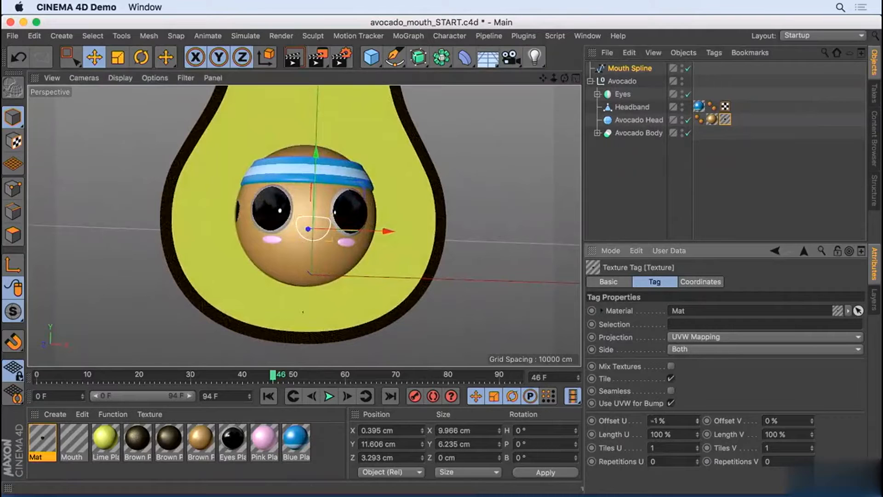
pyautogui.moveTo(697, 420)
pyautogui.mouseDown()
pyautogui.moveTo(698, 406)
pyautogui.moveTo(697, 418)
pyautogui.mouseUp()
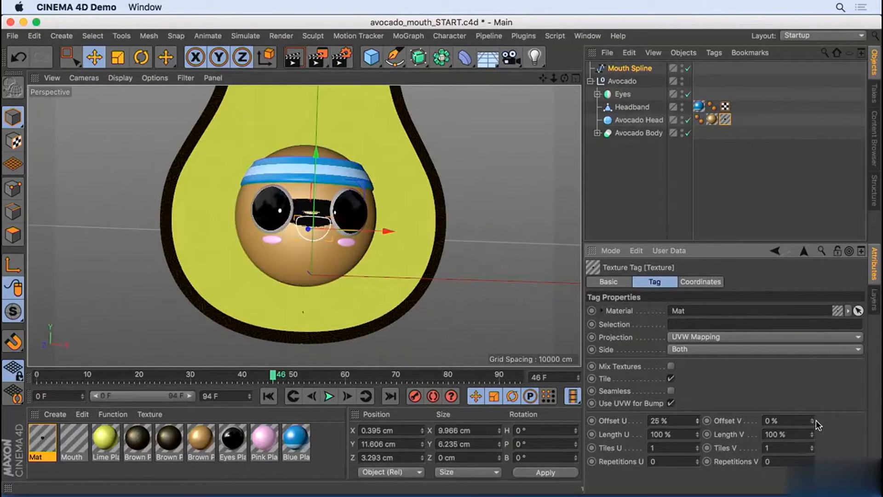
pyautogui.moveTo(812, 420); pyautogui.dragTo(812, 417)
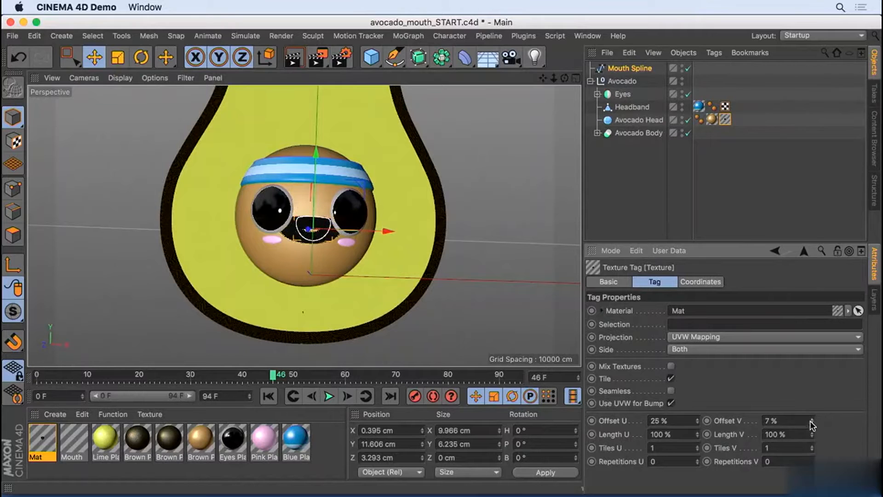
pyautogui.click(811, 421)
pyautogui.moveTo(282, 228)
pyautogui.keyDown('alt'); pyautogui.mouseDown()
pyautogui.moveTo(315, 243)
pyautogui.moveTo(284, 247)
pyautogui.moveTo(285, 229)
pyautogui.mouseUp(); pyautogui.keyUp('alt')
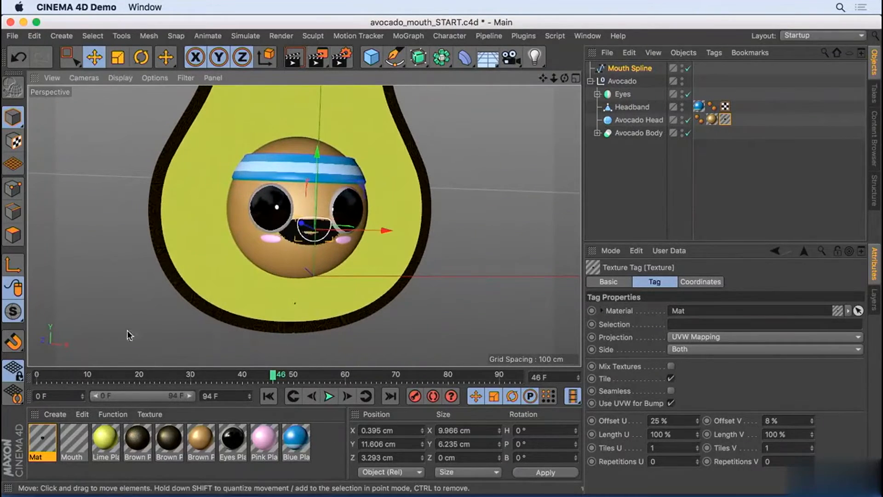
# Reduce the mouth's Spline shader scale in the Mat material to X Scale 66% and Y Scale 73%.
pyautogui.doubleClick(45, 443)
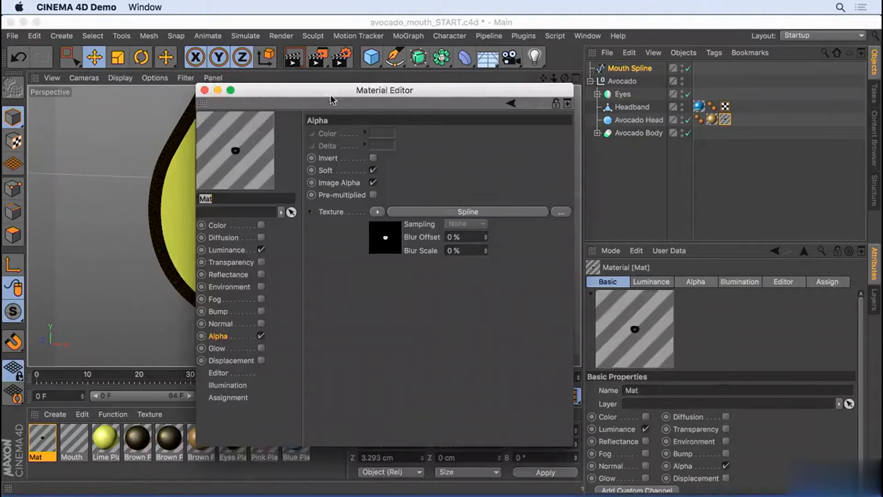
pyautogui.moveTo(331, 97); pyautogui.dragTo(605, 97)
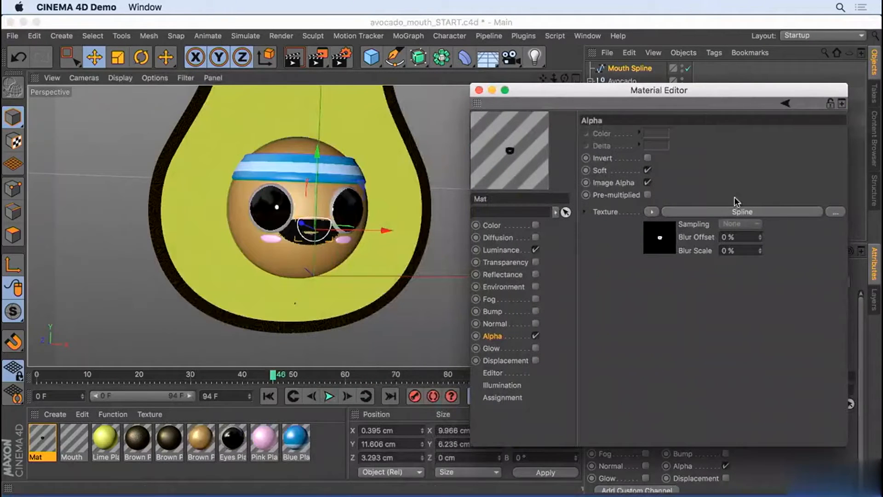
pyautogui.click(739, 212)
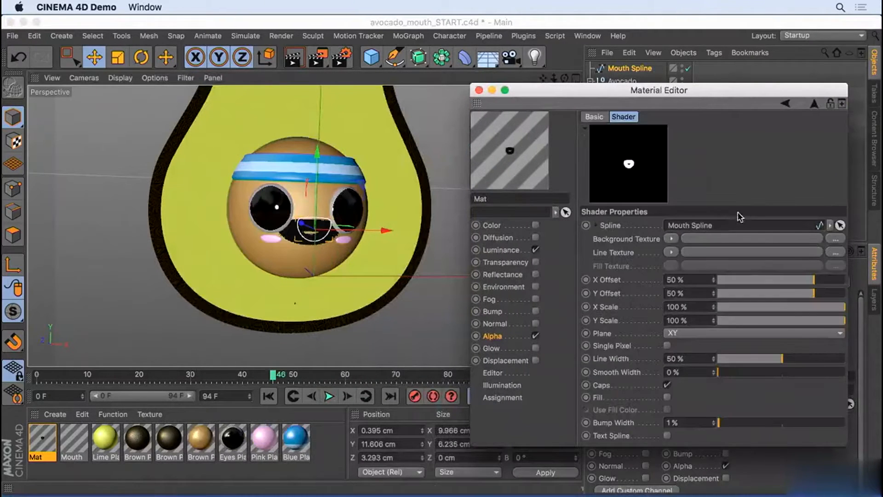
pyautogui.moveTo(830, 307); pyautogui.dragTo(826, 307)
pyautogui.click(830, 320)
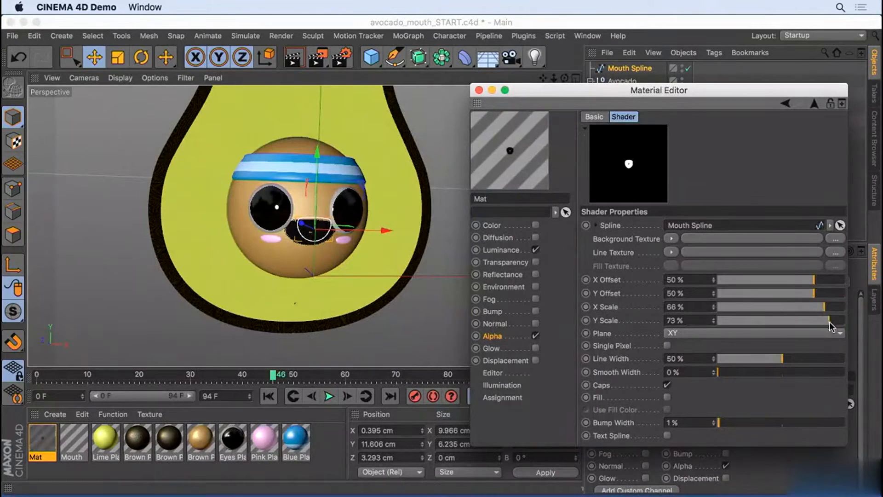
# Reduce the Spline shader's X Scale to 37% and turn on Fill with Use Fill Color.
pyautogui.moveTo(824, 308); pyautogui.dragTo(805, 307)
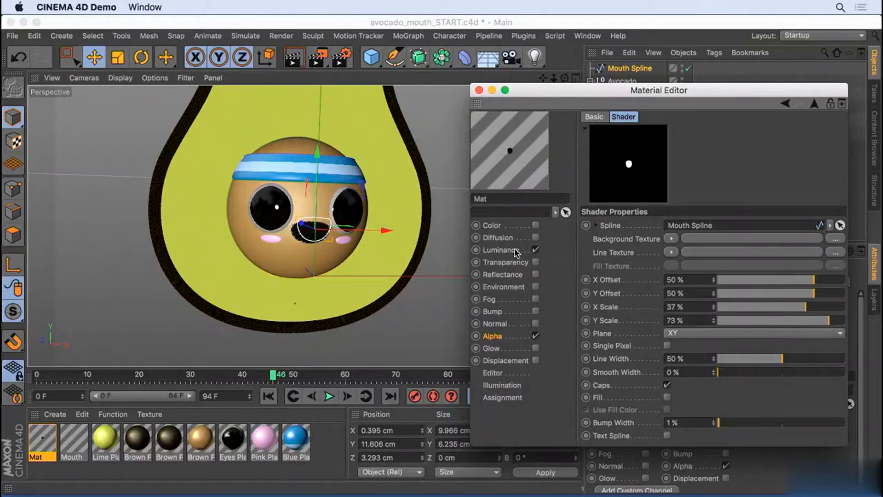
pyautogui.moveTo(560, 97); pyautogui.dragTo(524, 79)
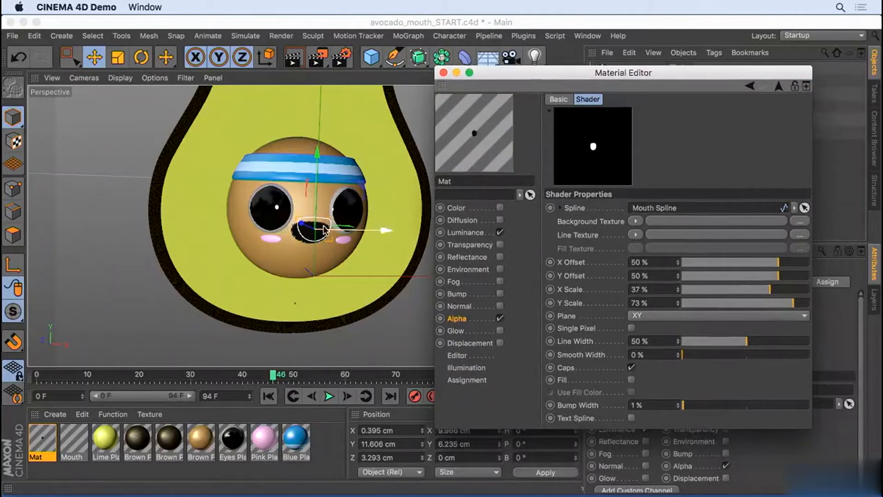
pyautogui.click(632, 392)
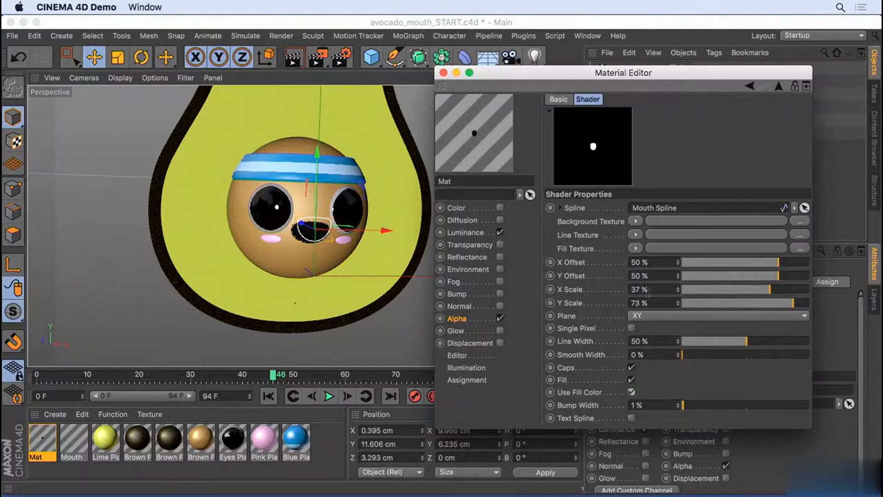
# Load a Color shader as the Spline shader's Fill Texture and set its Line Width to 0%.
pyautogui.click(635, 248)
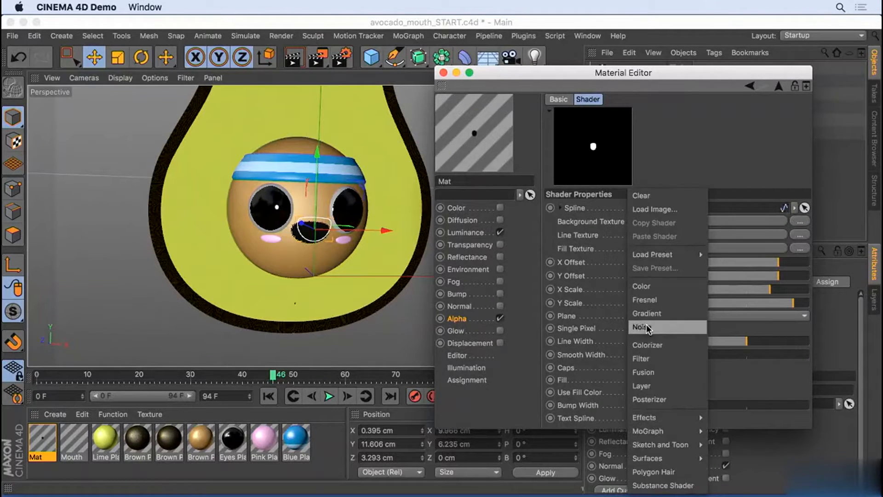
pyautogui.click(671, 292)
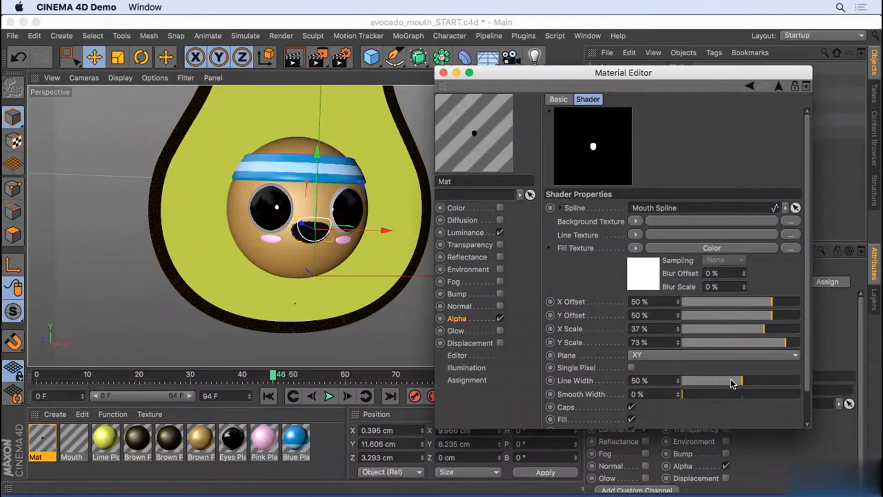
pyautogui.moveTo(730, 379); pyautogui.dragTo(676, 385)
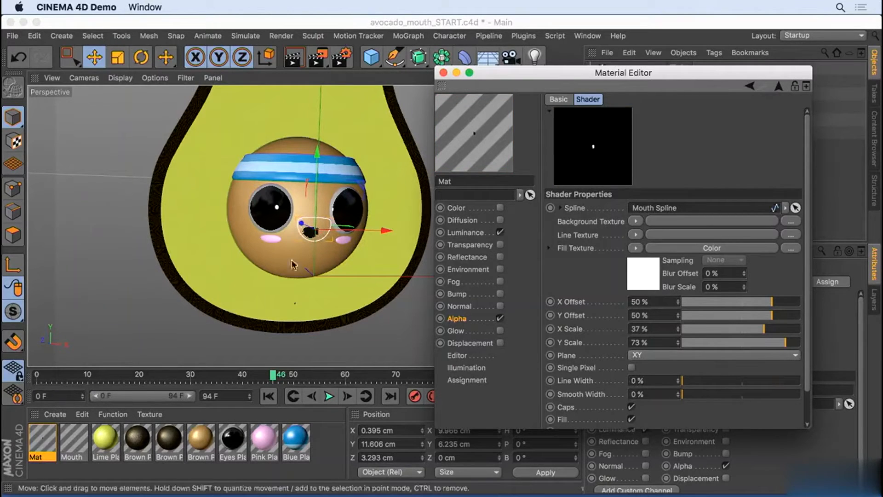
# Enlarge the mouth by setting the Spline shader's X Scale to 97% and Y Scale to 140%.
pyautogui.click(316, 242)
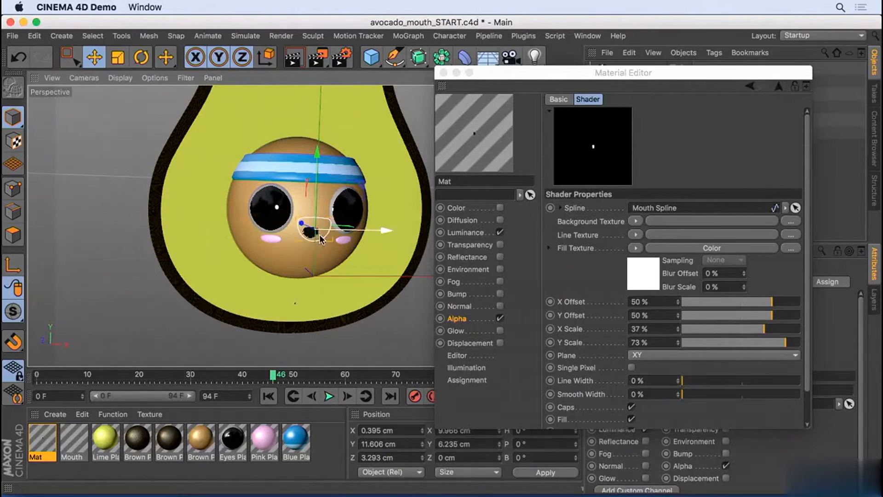
pyautogui.scroll(5, 381, 233)
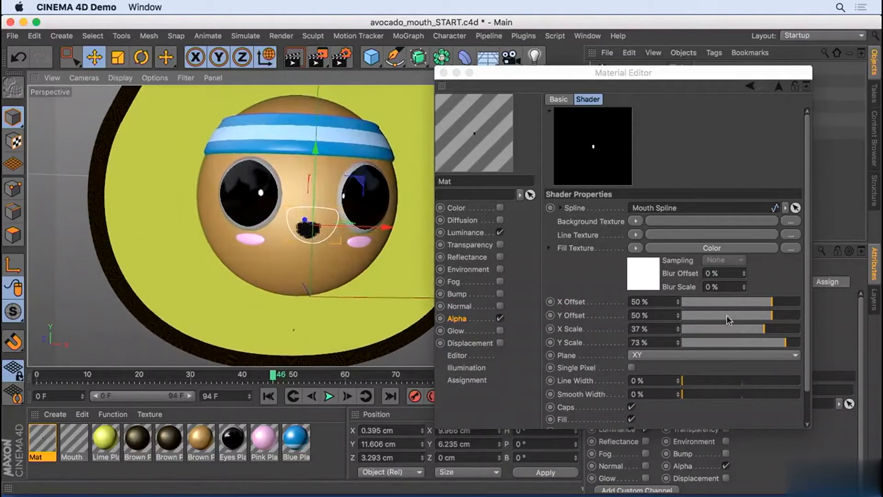
pyautogui.click(775, 332)
pyautogui.moveTo(775, 332); pyautogui.dragTo(787, 329)
pyautogui.click(802, 341)
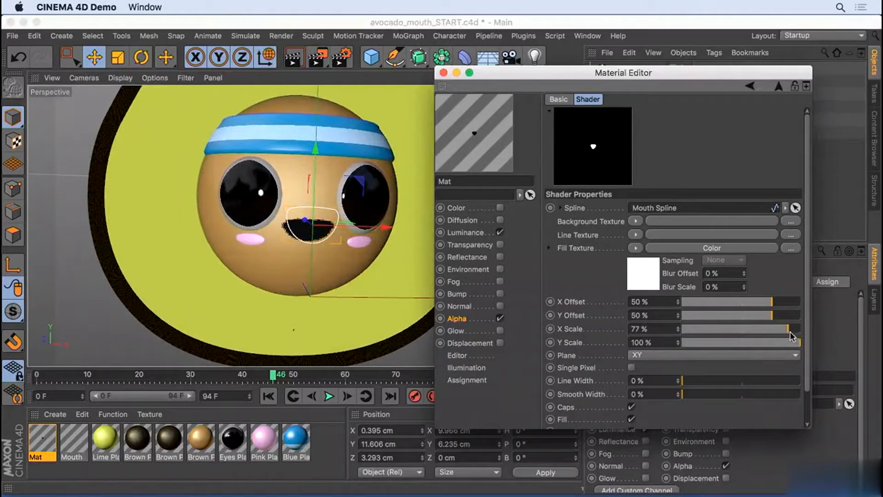
pyautogui.click(791, 343)
pyautogui.click(799, 329)
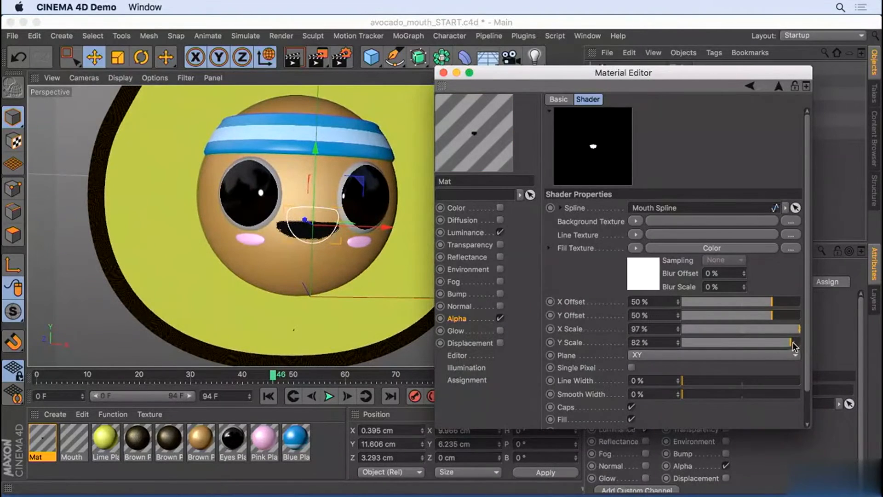
pyautogui.click(801, 342)
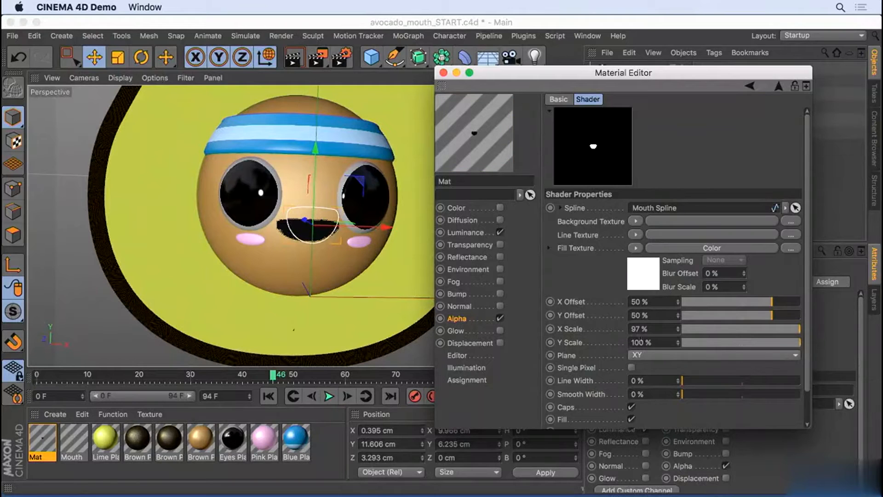
pyautogui.moveTo(679, 343)
pyautogui.mouseDown()
pyautogui.moveTo(678, 333)
pyautogui.moveTo(685, 336)
pyautogui.mouseUp()
pyautogui.moveTo(653, 74); pyautogui.dragTo(729, 74)
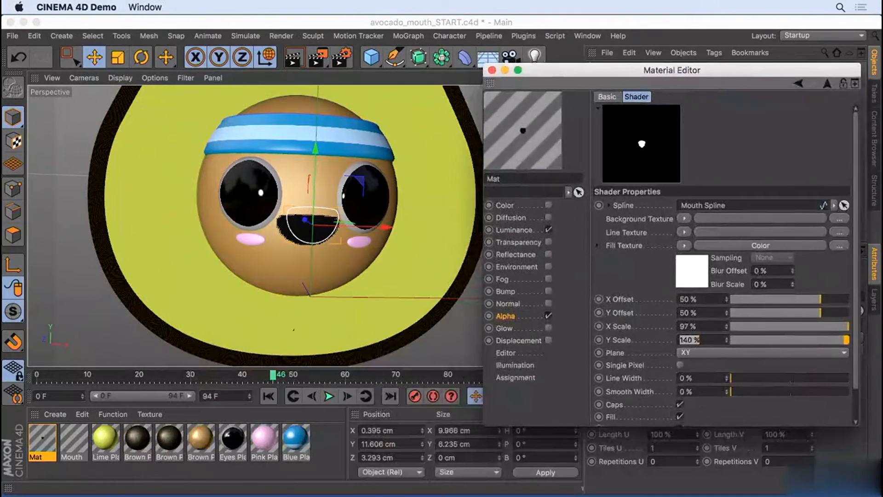
# Try a larger X Offset, undo it, and lower the Spline shader's Y Offset to 47%.
pyautogui.moveTo(821, 299); pyautogui.dragTo(827, 301)
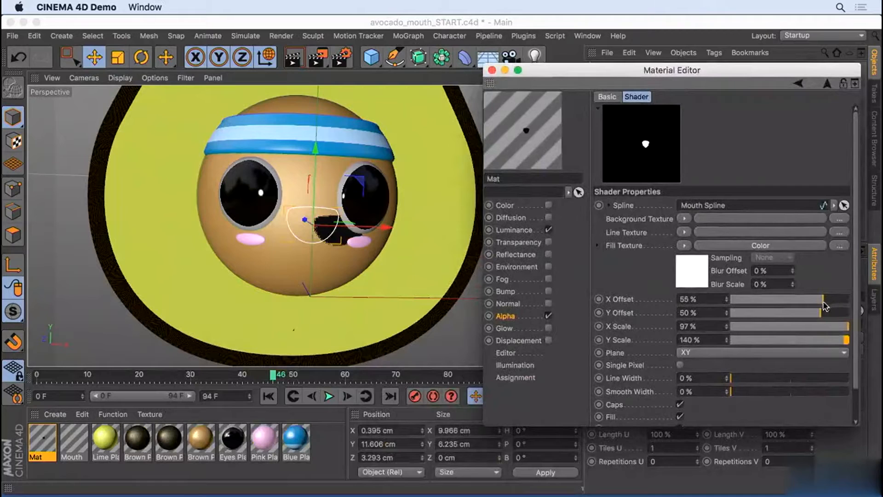
pyautogui.press('super+z')
pyautogui.click(725, 311)
pyautogui.click(726, 310)
pyautogui.click(726, 310)
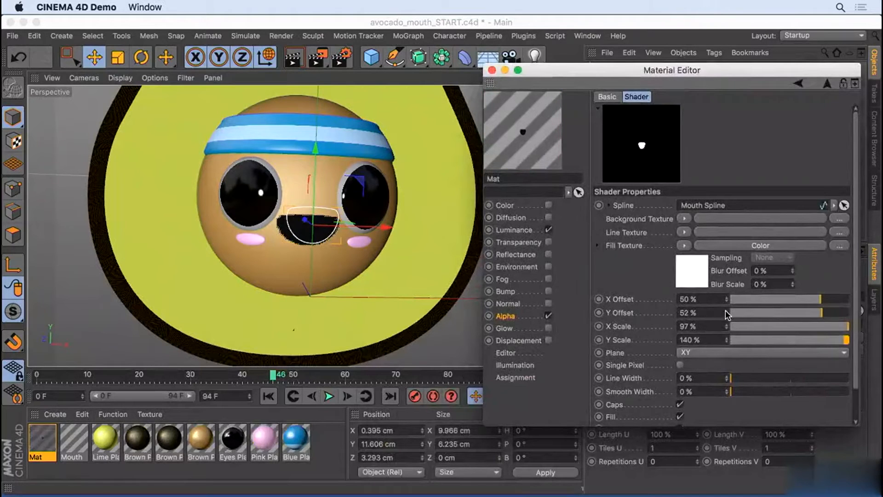
pyautogui.click(727, 316)
pyautogui.click(727, 316)
pyautogui.click(727, 316)
pyautogui.click(727, 316)
pyautogui.click(726, 317)
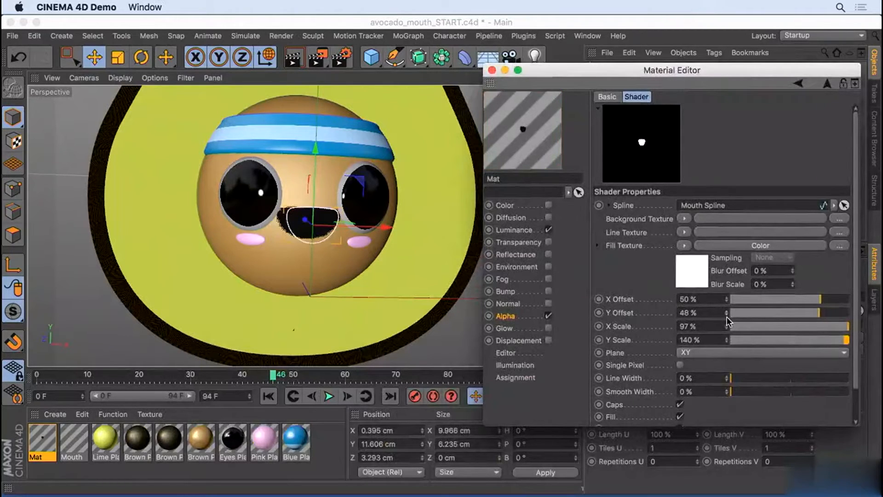
pyautogui.click(727, 316)
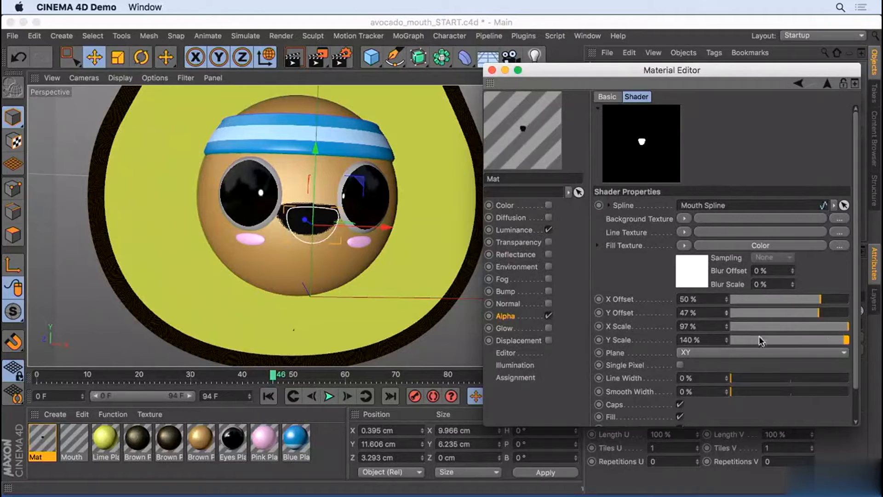
# Fine-tune the mouth to X Scale 90% and Y Offset 49%, then close the material editor.
pyautogui.click(727, 328)
pyautogui.click(727, 329)
pyautogui.click(728, 329)
pyautogui.click(727, 329)
pyautogui.click(727, 329)
pyautogui.click(727, 329)
pyautogui.click(727, 329)
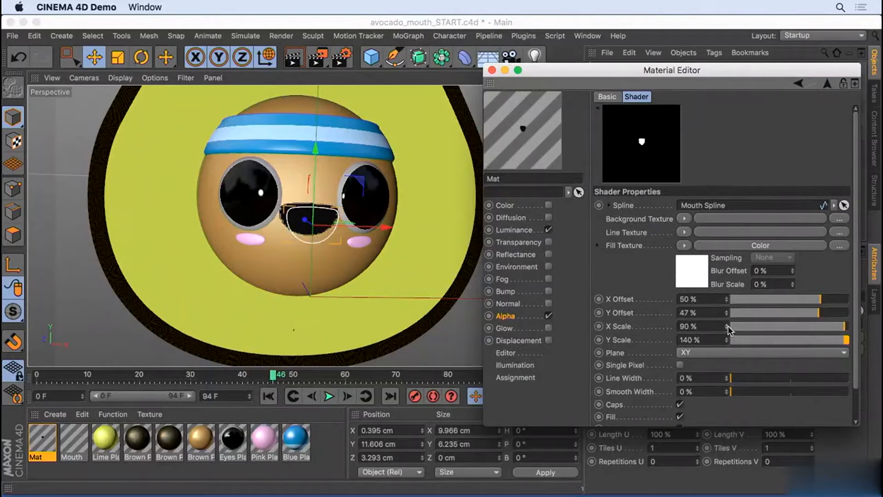
pyautogui.click(727, 310)
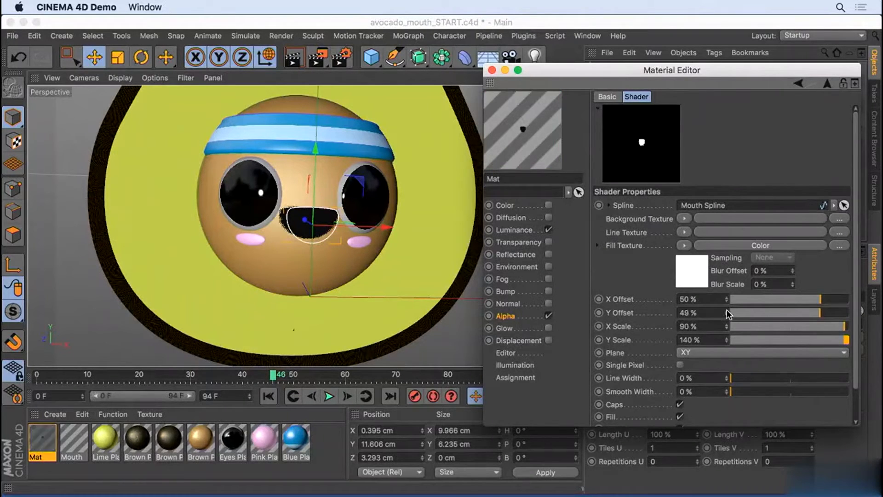
pyautogui.keyDown('alt'); pyautogui.moveTo(336, 215); pyautogui.dragTo(299, 222, button='middle'); pyautogui.keyUp('alt')
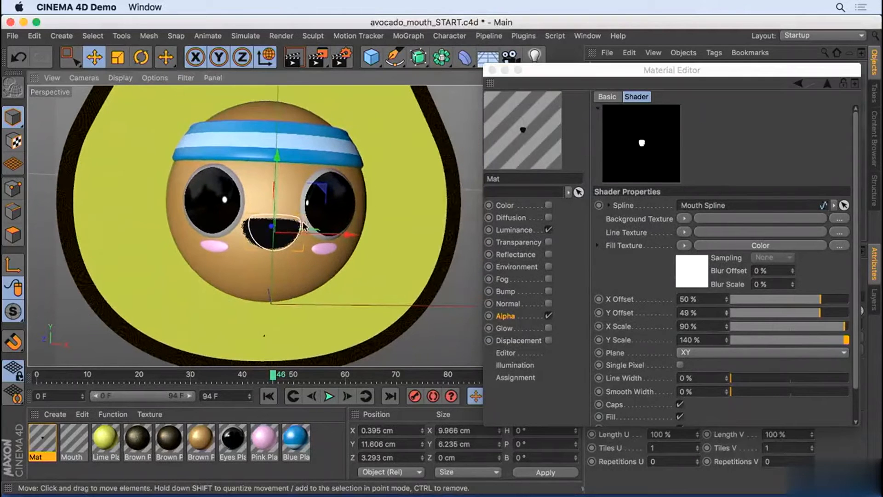
pyautogui.moveTo(580, 69); pyautogui.dragTo(449, 145)
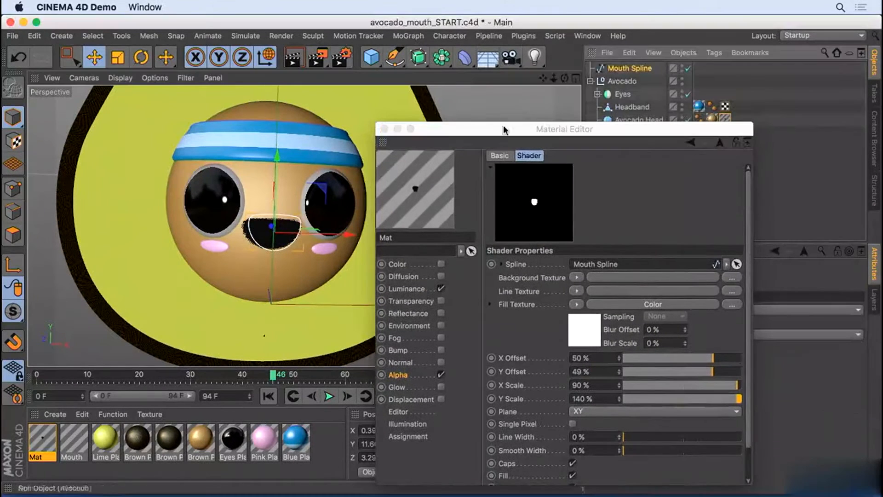
pyautogui.click(384, 130)
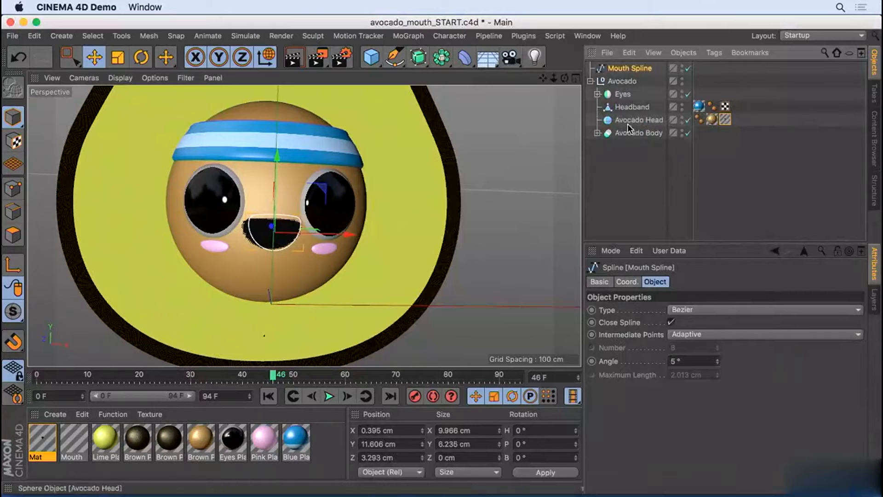
# In Points mode, move the Mouth Spline's bottom point up to about Y 0.09 cm and scrub the timeline to frame 38.
pyautogui.keyDown('alt'); pyautogui.moveTo(267, 249); pyautogui.dragTo(292, 260); pyautogui.keyUp('alt')
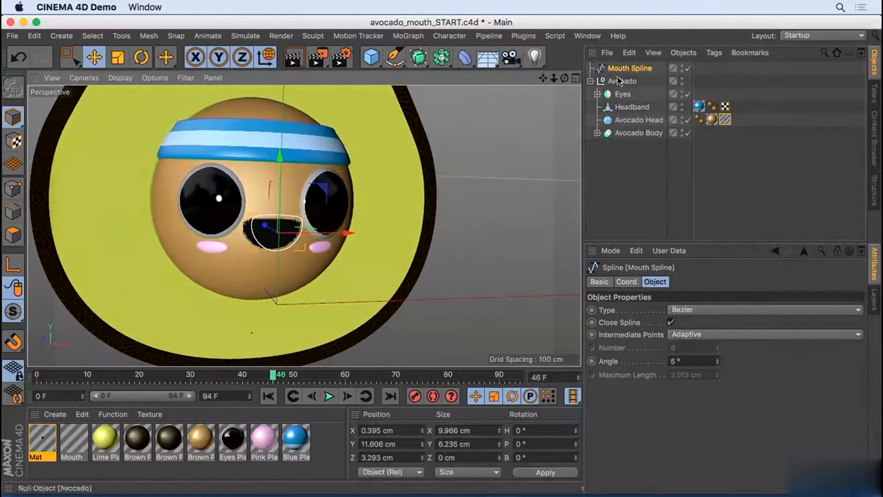
pyautogui.click(12, 188)
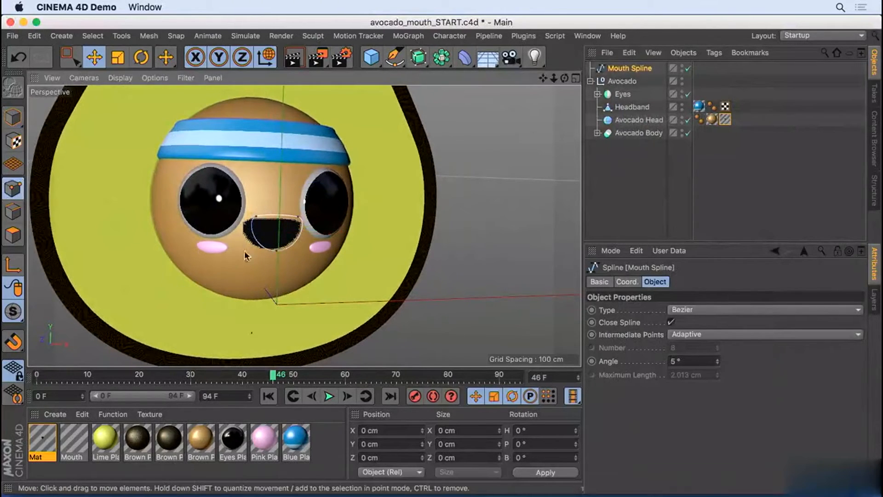
pyautogui.click(277, 251)
pyautogui.moveTo(281, 211); pyautogui.dragTo(281, 184)
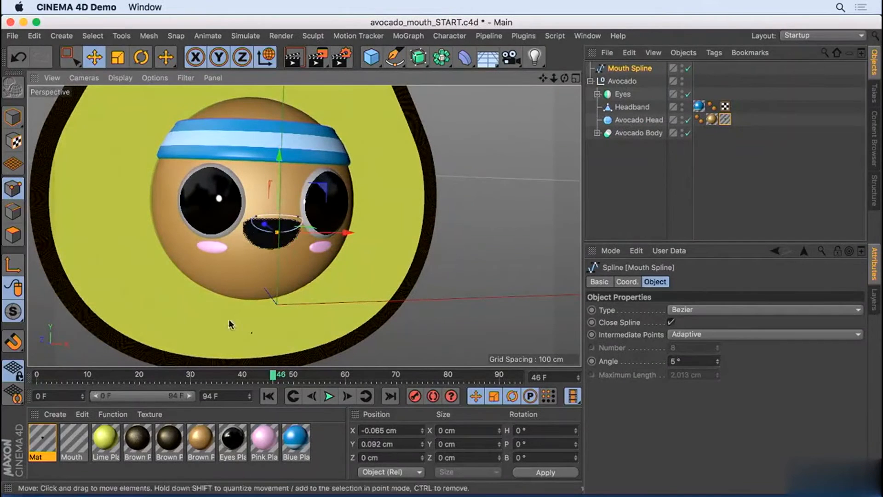
pyautogui.moveTo(198, 379); pyautogui.dragTo(234, 383)
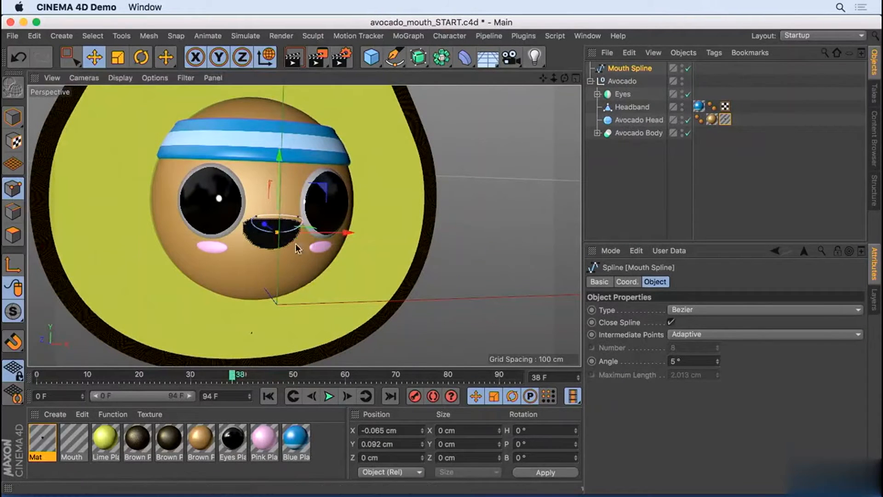
# Turn on Animate Preview in the Mat material's Editor settings and close the material editor.
pyautogui.keyDown('alt'); pyautogui.moveTo(272, 256); pyautogui.dragTo(309, 256); pyautogui.keyUp('alt')
pyautogui.doubleClick(36, 432)
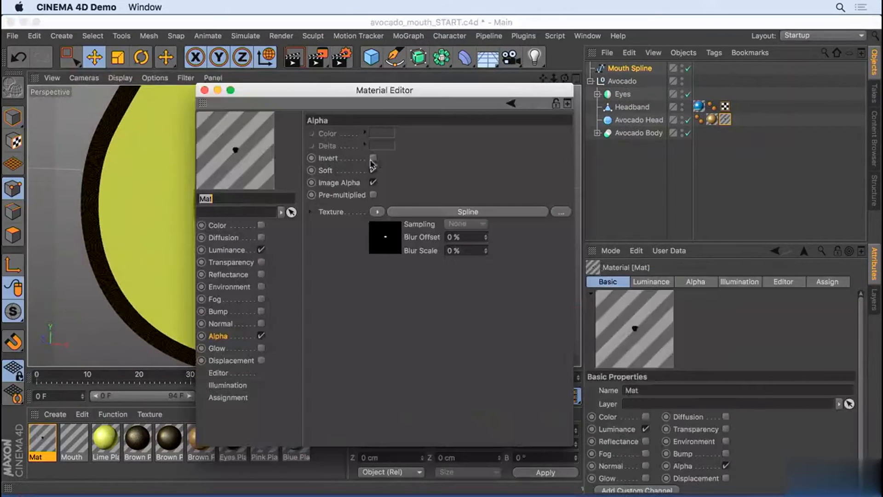
pyautogui.moveTo(350, 96); pyautogui.dragTo(604, 82)
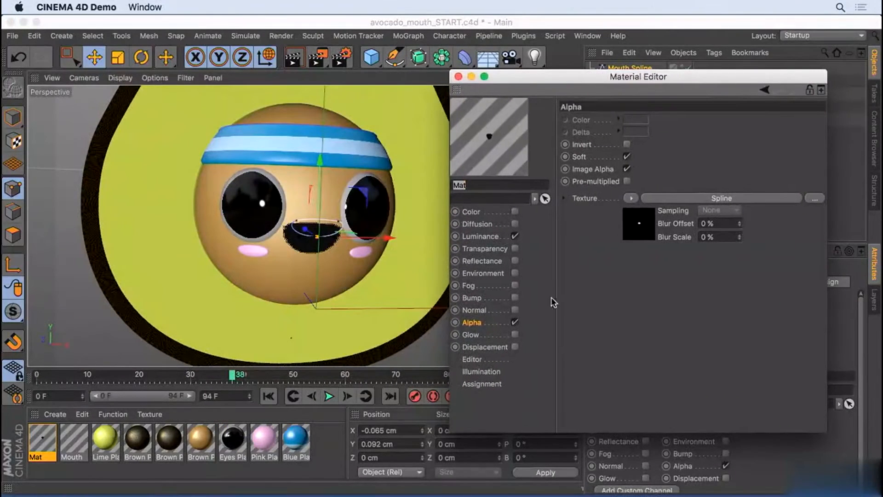
pyautogui.click(474, 361)
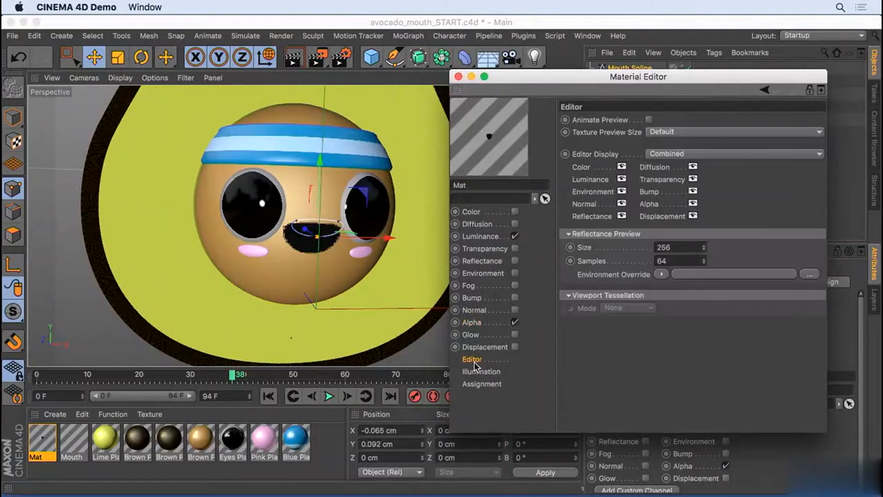
pyautogui.click(649, 120)
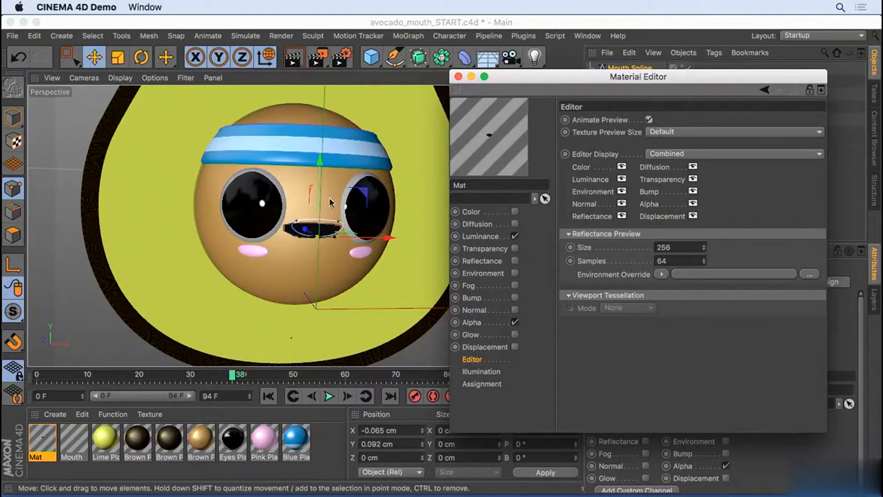
pyautogui.click(459, 76)
# Test the mouth texture by moving the bottom spline point and playing the animation, then undo the point moves.
pyautogui.moveTo(324, 174)
pyautogui.mouseDown()
pyautogui.moveTo(321, 192)
pyautogui.moveTo(324, 159)
pyautogui.moveTo(312, 180)
pyautogui.moveTo(322, 147)
pyautogui.moveTo(324, 172)
pyautogui.moveTo(324, 161)
pyautogui.mouseUp()
pyautogui.click(330, 396)
pyautogui.press('super+z')
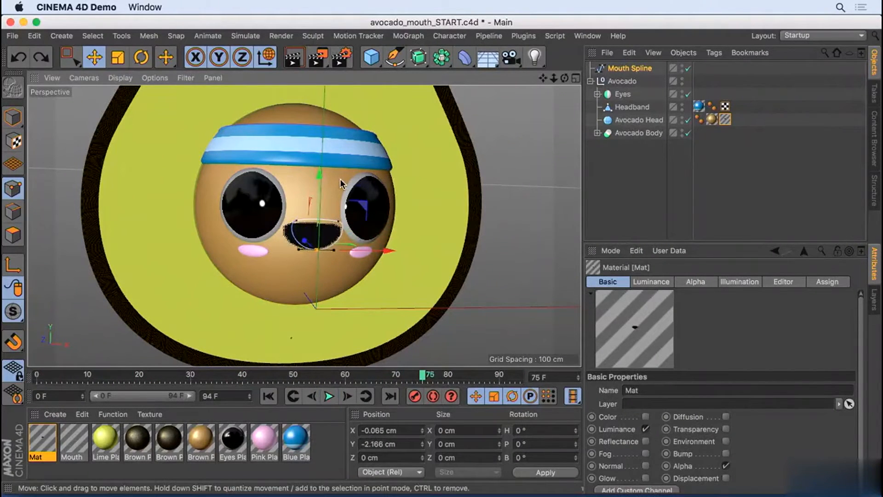
# Add a Pose Morph tag to the Mouth Spline, enable Points mixing, and select Pose.0 for editing.
pyautogui.rightClick(636, 69)
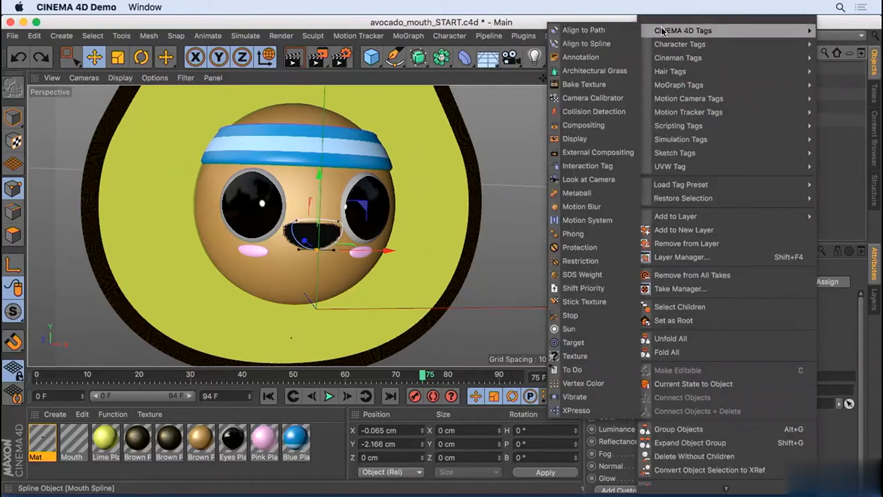
pyautogui.moveTo(689, 46)
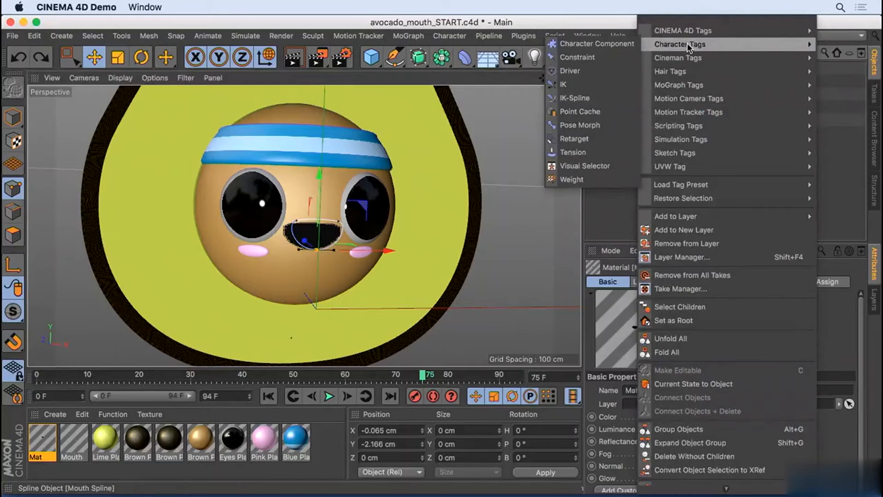
pyautogui.click(612, 125)
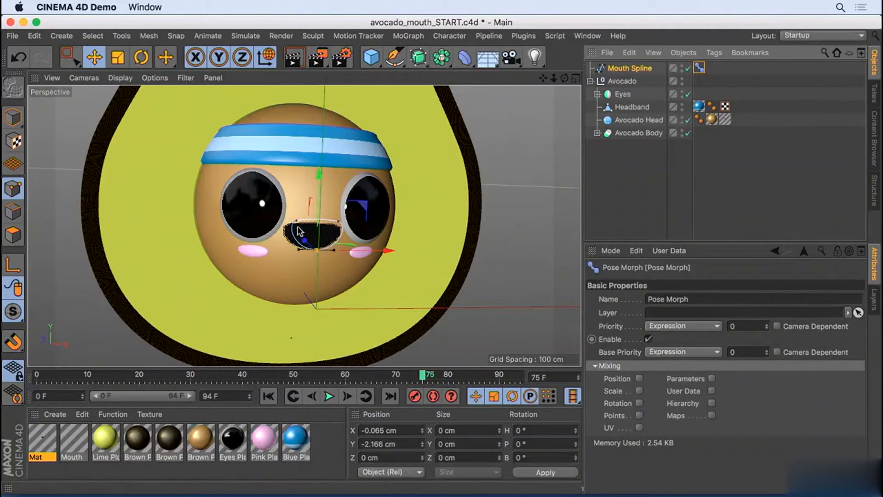
pyautogui.click(640, 416)
pyautogui.click(661, 327)
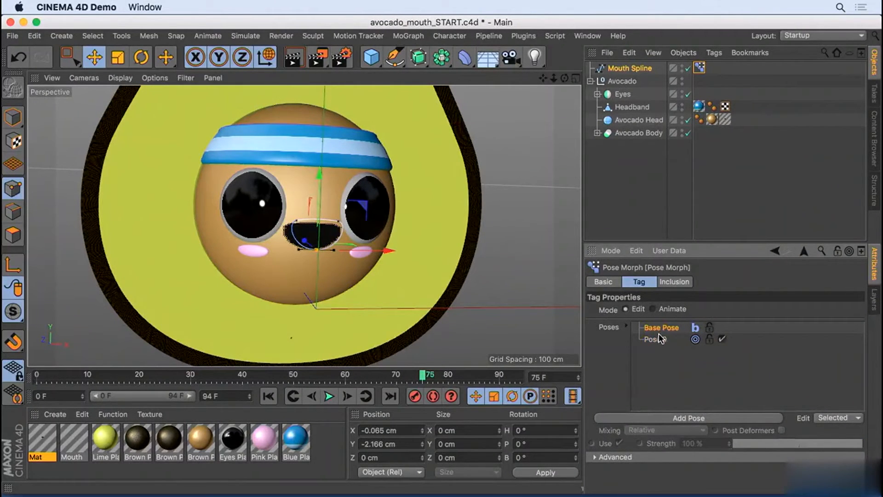
pyautogui.click(661, 341)
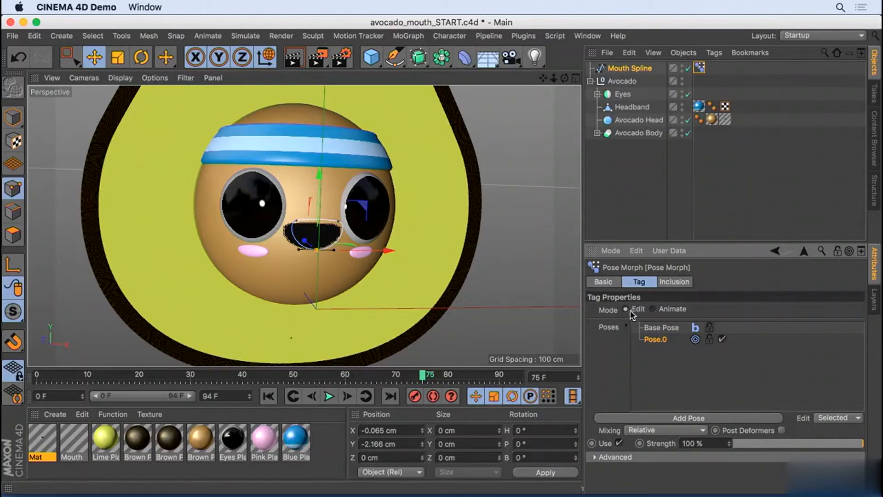
# Raise the Mouth Spline's bottom point to about Y 1.656 cm for Pose.0 and rename the pose Closed mouth.
pyautogui.moveTo(316, 187); pyautogui.dragTo(319, 164)
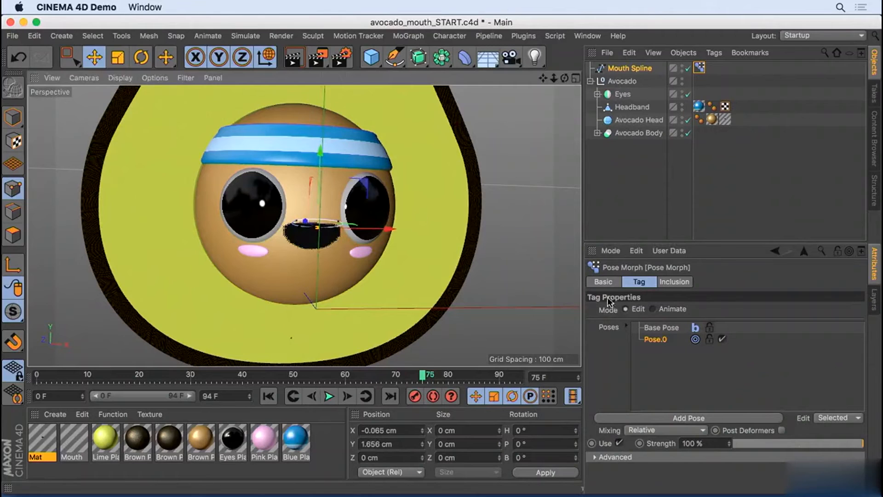
pyautogui.click(652, 341)
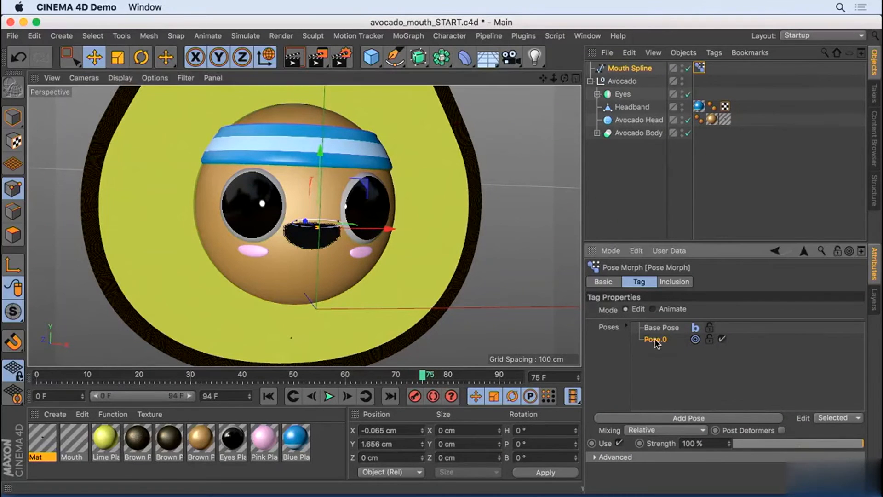
pyautogui.doubleClick(656, 341)
pyautogui.write('Clo')
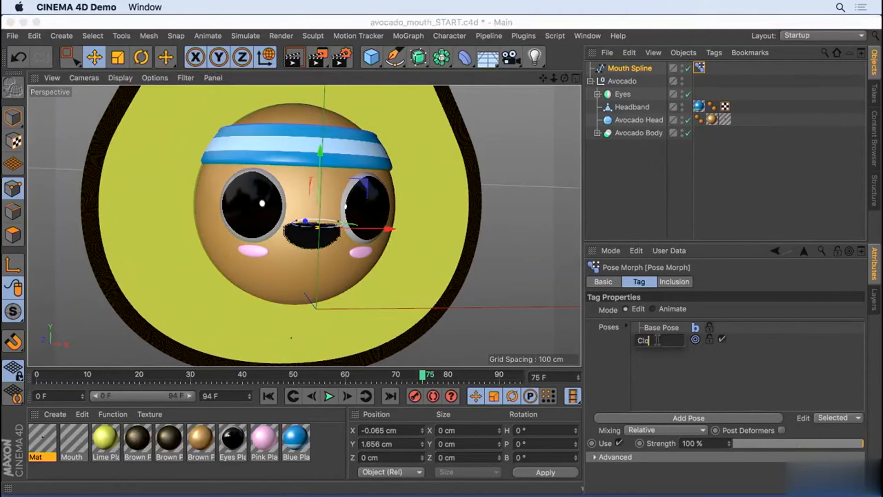
pyautogui.write('sed mout')
pyautogui.press('Return')
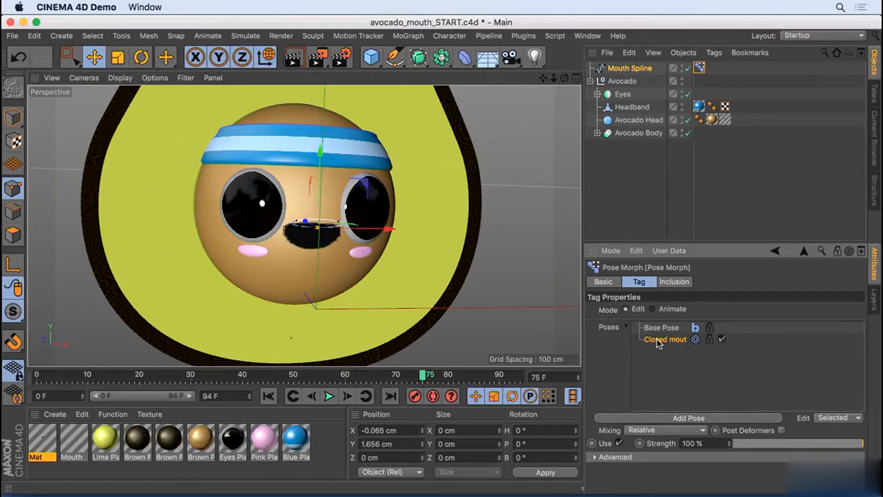
# Test the Closed mouth pose by varying its strength during playback, ending at 100% on frame 0.
pyautogui.moveTo(841, 443); pyautogui.dragTo(864, 445)
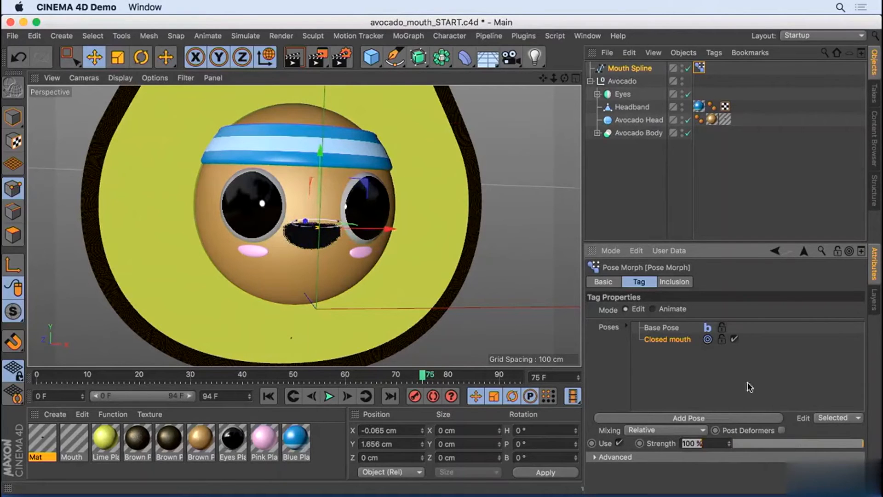
pyautogui.click(329, 396)
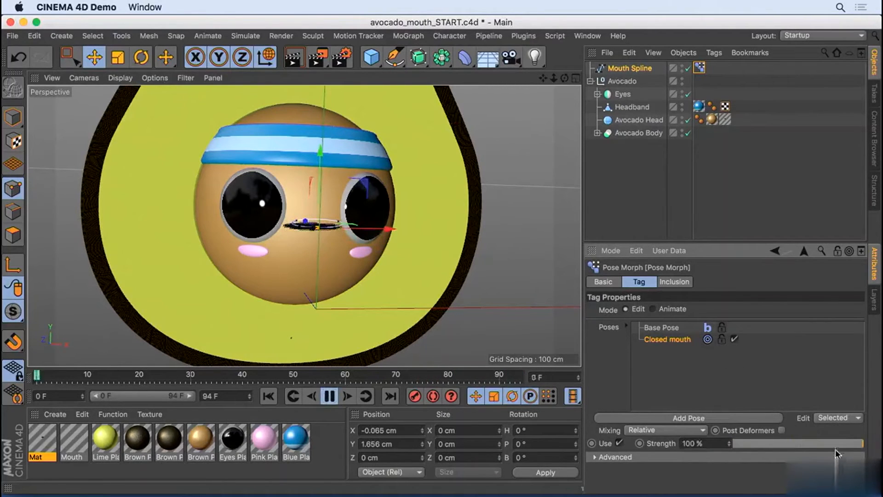
pyautogui.moveTo(828, 443); pyautogui.dragTo(863, 445)
pyautogui.click(330, 397)
pyautogui.click(269, 394)
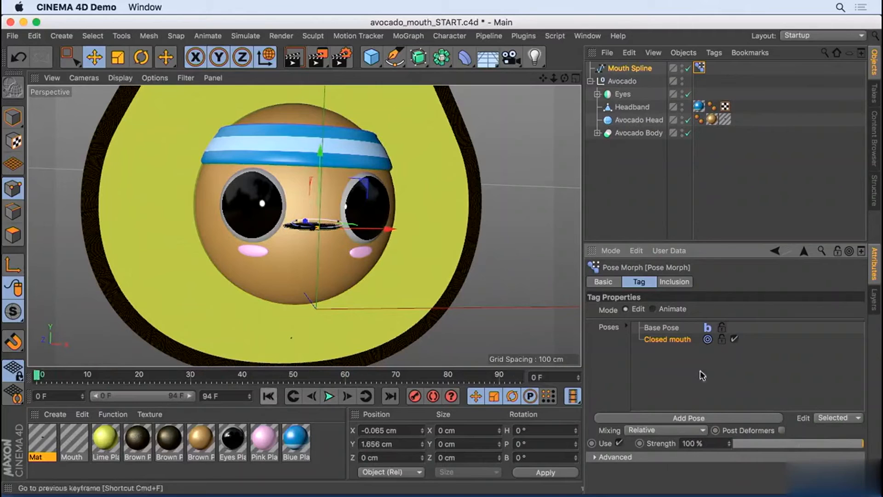
# Switch the Pose Morph tag to Animate mode and keyframe Closed mouth at 0% on frame 0 and 100% on frame 10.
pyautogui.click(662, 308)
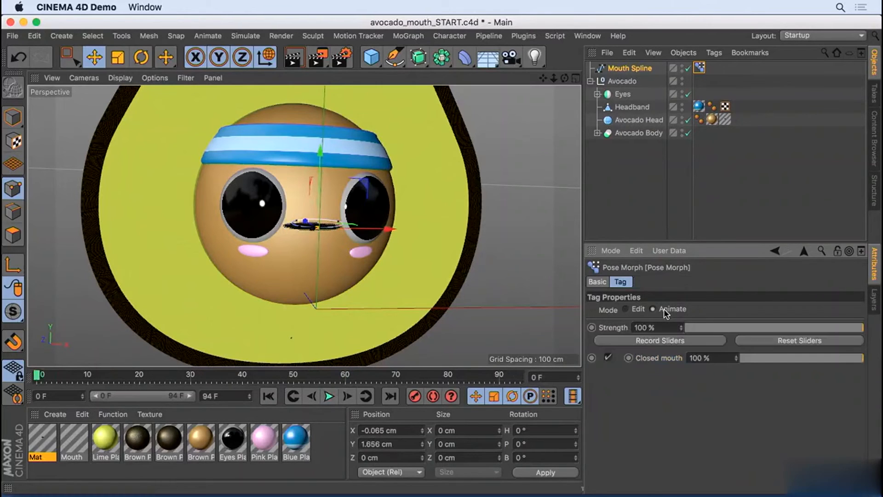
pyautogui.moveTo(846, 358); pyautogui.dragTo(694, 358)
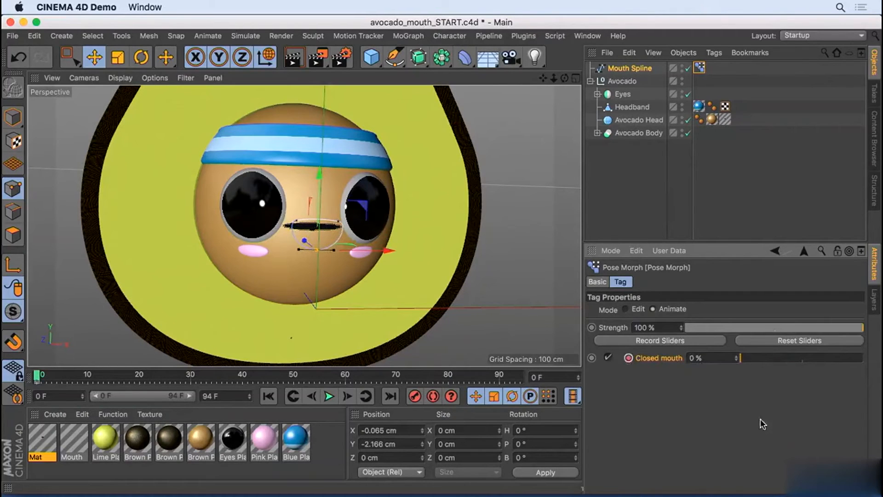
pyautogui.moveTo(38, 376); pyautogui.dragTo(89, 380)
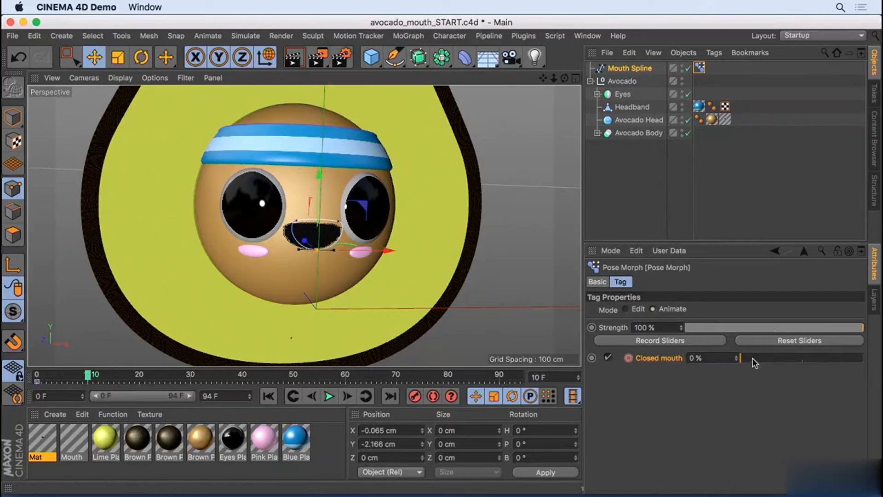
pyautogui.moveTo(753, 357); pyautogui.dragTo(877, 359)
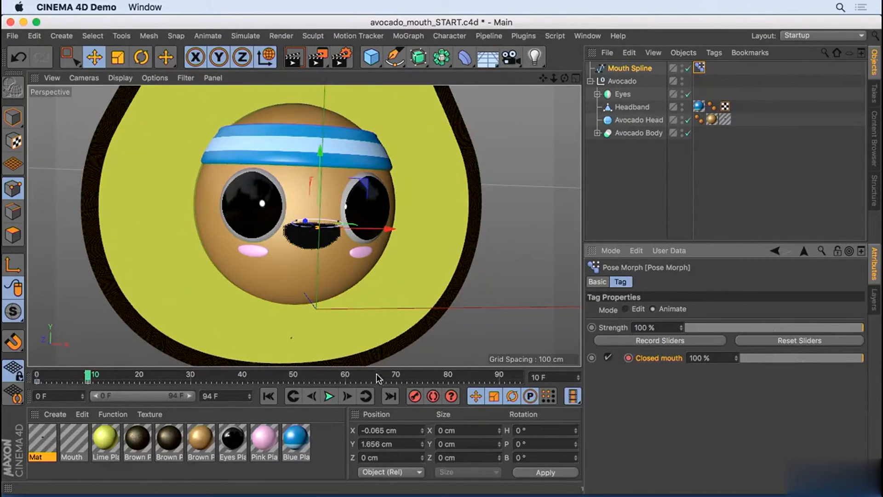
# Play the animation from the start to check the mouth closing, then stop playback.
pyautogui.click(293, 396)
pyautogui.click(329, 396)
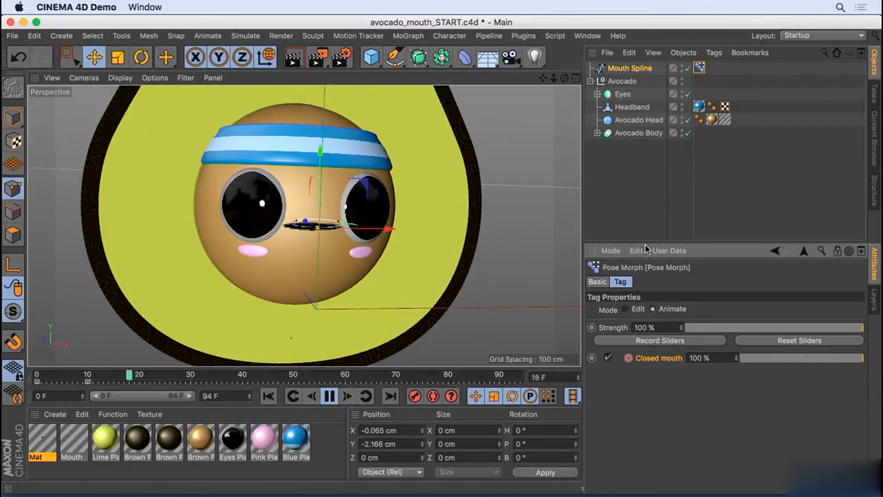
pyautogui.click(270, 397)
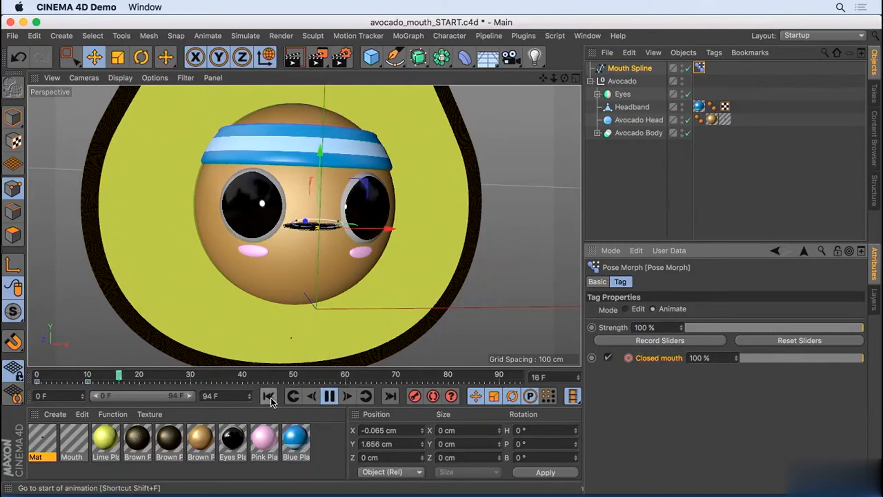
pyautogui.click(271, 397)
pyautogui.press('F8')
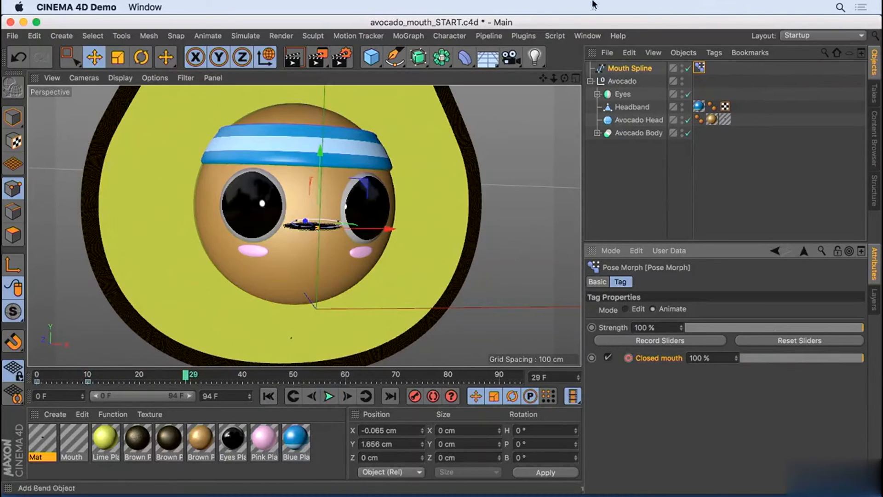
# Open the Timeline, expand the Closed mouth Strength track's curve, select both keys, and shrink the window so the attributes stay accessible.
pyautogui.click(587, 35)
pyautogui.click(588, 159)
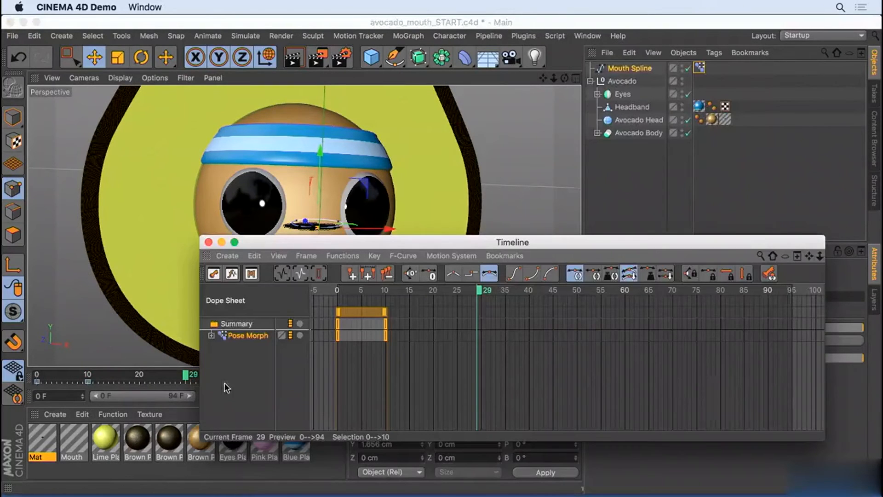
pyautogui.click(211, 336)
pyautogui.click(219, 347)
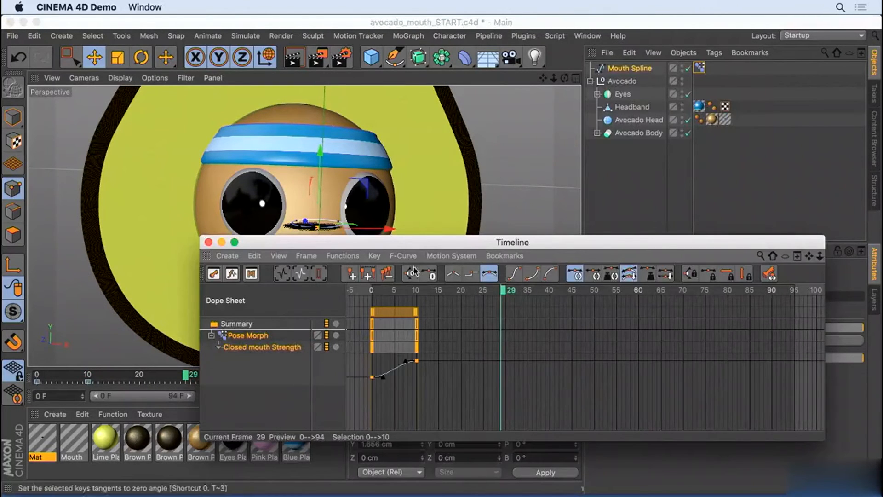
pyautogui.moveTo(397, 242); pyautogui.dragTo(244, 240)
pyautogui.click(215, 348)
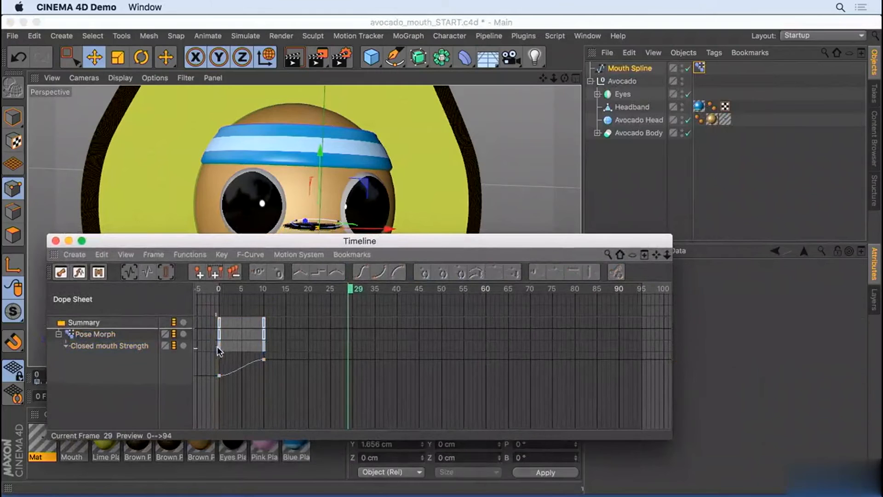
pyautogui.moveTo(214, 346); pyautogui.dragTo(282, 369)
pyautogui.moveTo(423, 245); pyautogui.dragTo(400, 219)
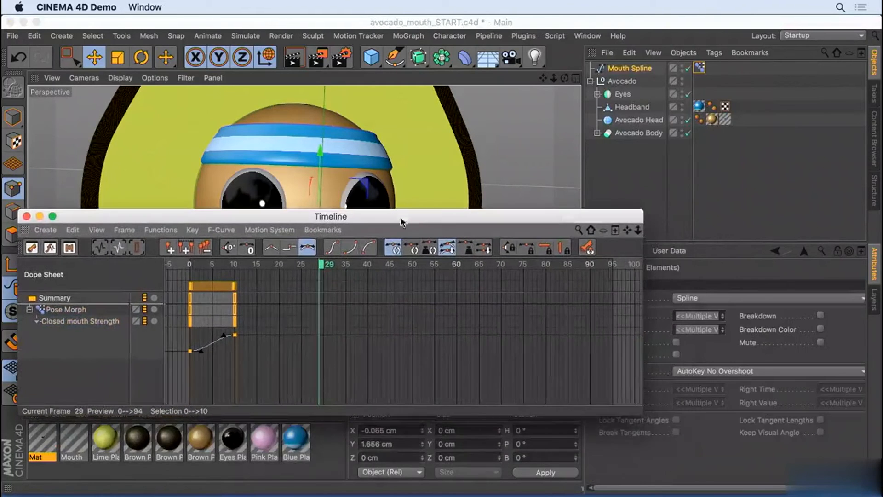
pyautogui.moveTo(644, 210); pyautogui.dragTo(410, 182)
pyautogui.moveTo(357, 188); pyautogui.dragTo(420, 224)
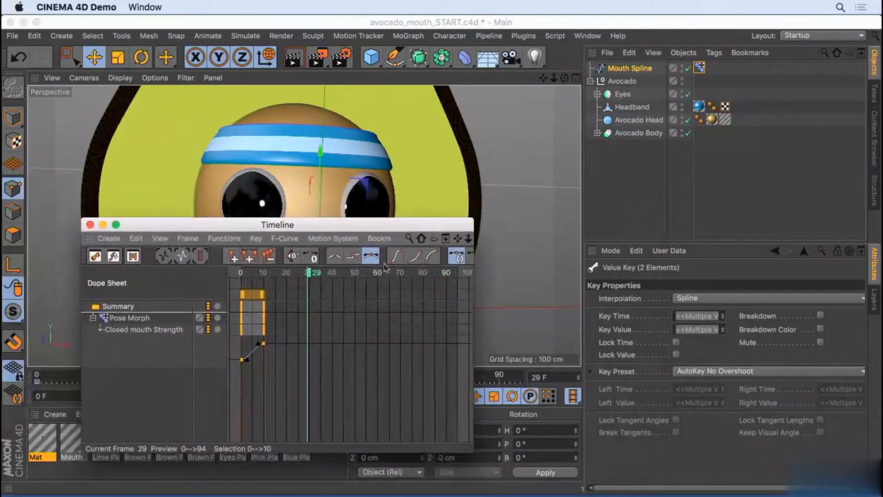
# Set the Closed mouth Strength track's After behavior to Oscillate with 8 repetitions and widen the Timeline window.
pyautogui.click(170, 330)
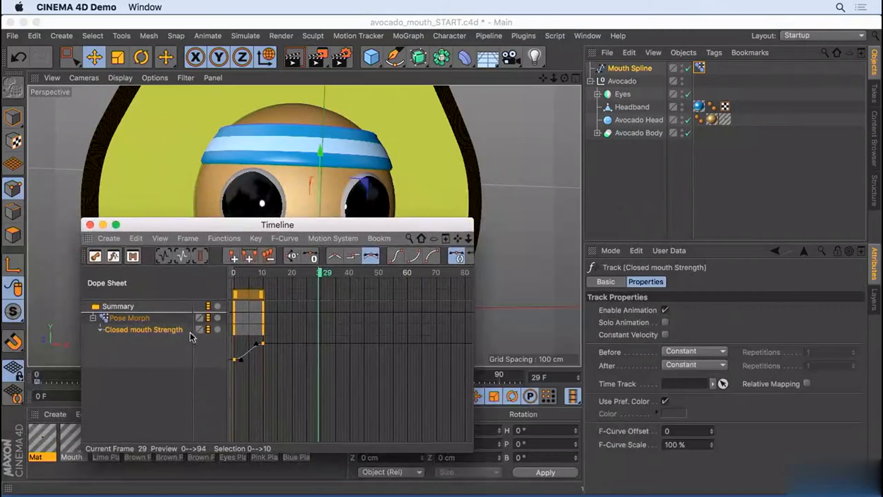
pyautogui.keyDown('alt'); pyautogui.moveTo(454, 334); pyautogui.dragTo(458, 331, button='middle'); pyautogui.keyUp('alt')
pyautogui.click(685, 364)
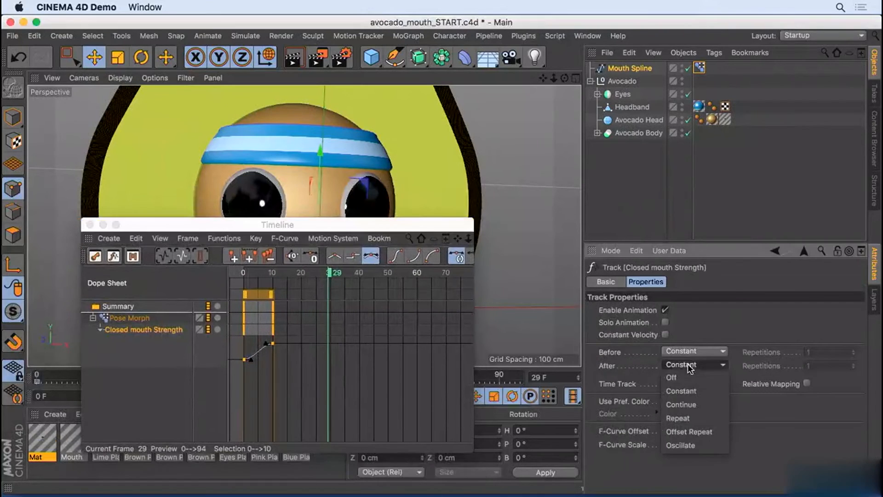
pyautogui.click(697, 445)
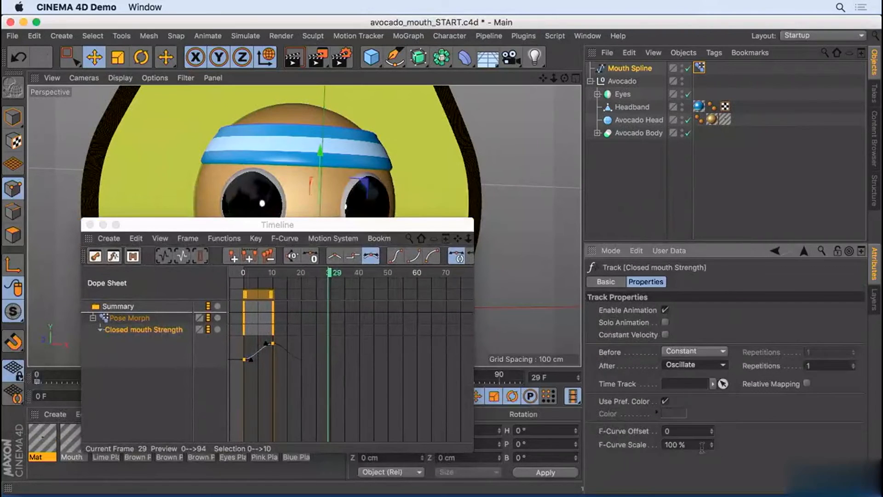
pyautogui.click(853, 364)
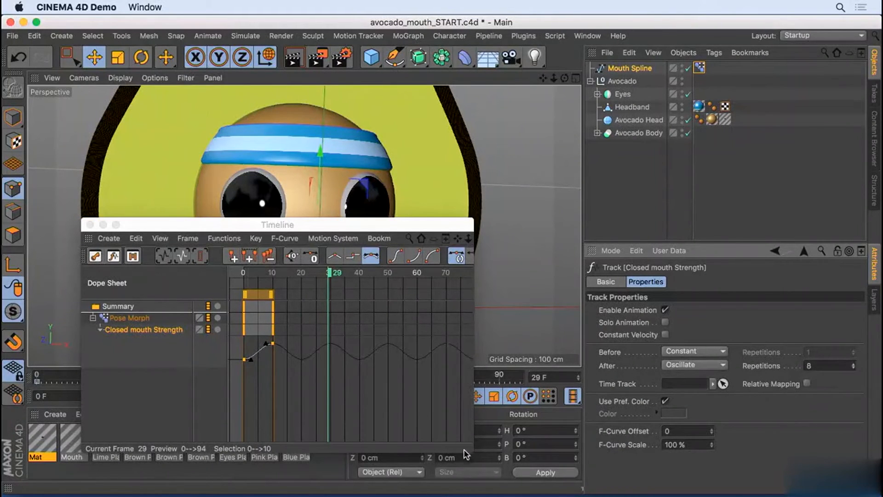
pyautogui.moveTo(473, 453); pyautogui.dragTo(618, 466)
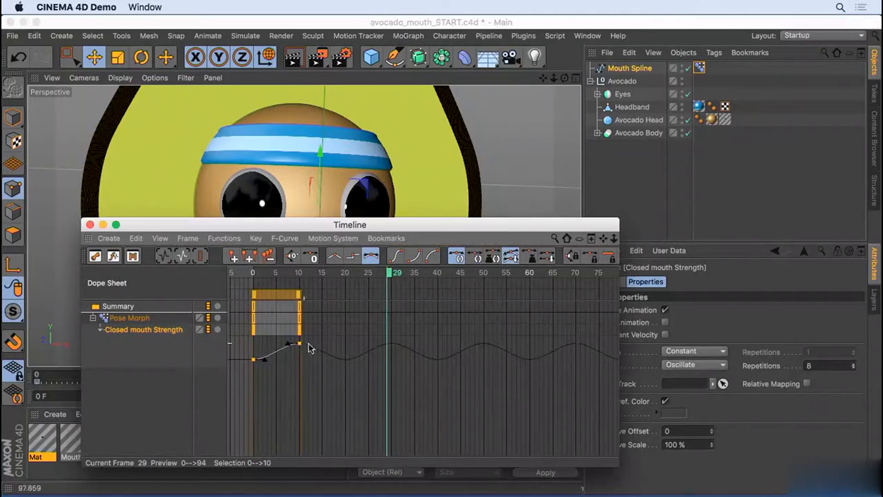
# Move the Timeline clear of the viewport and play back the oscillating mouth with the spline deselected.
pyautogui.moveTo(148, 225); pyautogui.dragTo(412, 399)
pyautogui.click(330, 396)
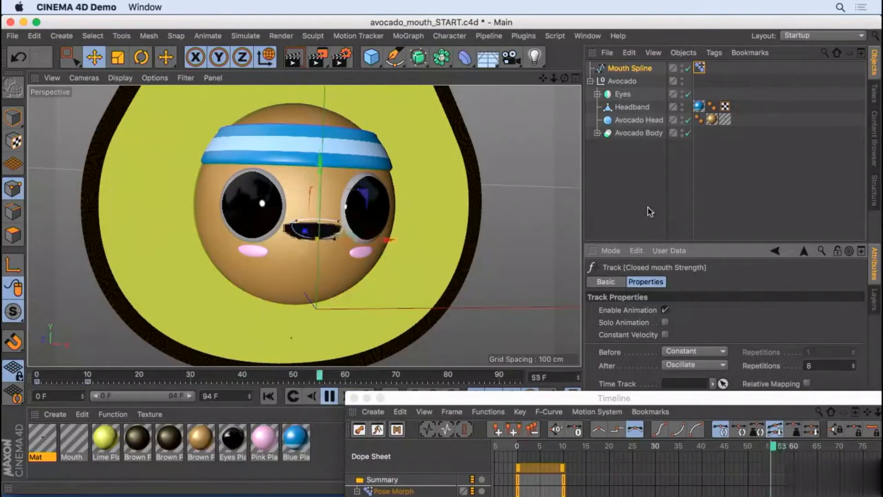
pyautogui.click(684, 225)
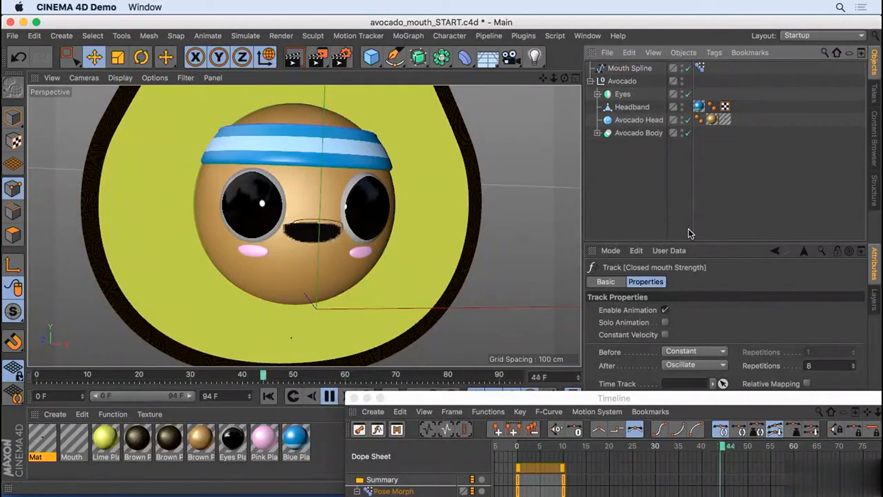
pyautogui.click(330, 397)
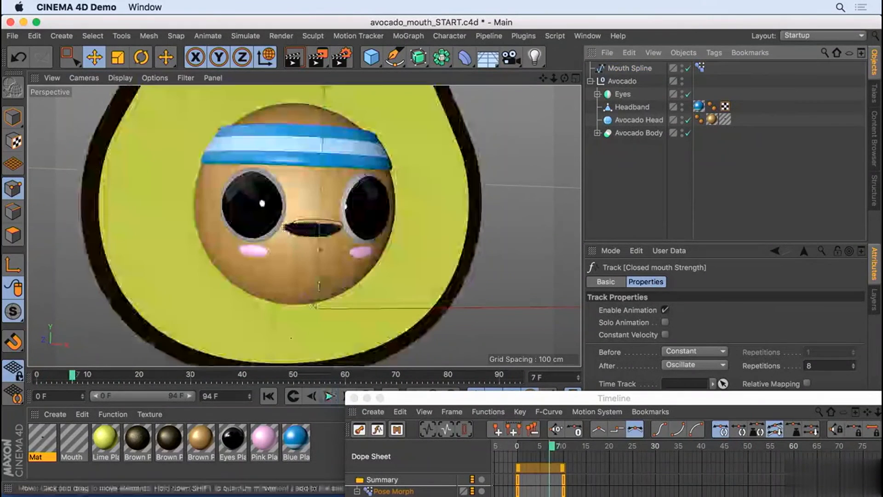
# Go to frame 20 and load a Gradient shader into the Mat material's Luminance texture.
pyautogui.moveTo(402, 397); pyautogui.dragTo(467, 406)
pyautogui.moveTo(101, 376); pyautogui.dragTo(138, 376)
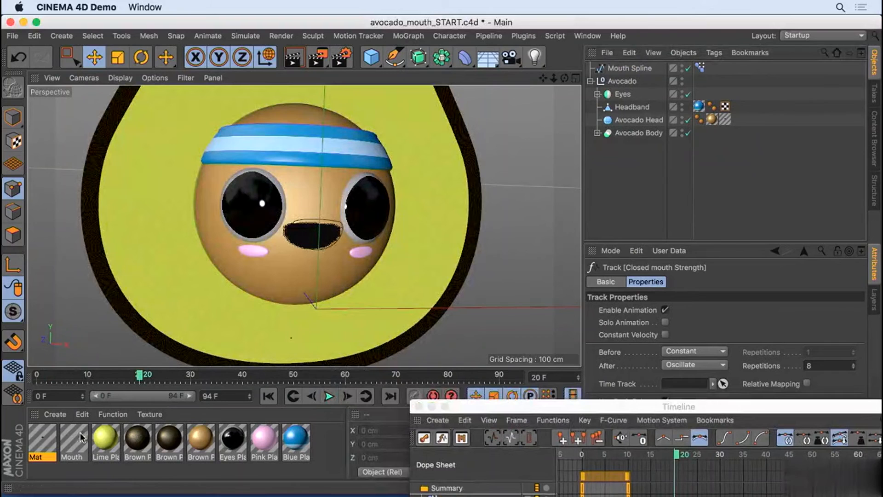
pyautogui.doubleClick(43, 439)
pyautogui.moveTo(338, 92); pyautogui.dragTo(605, 103)
pyautogui.click(495, 262)
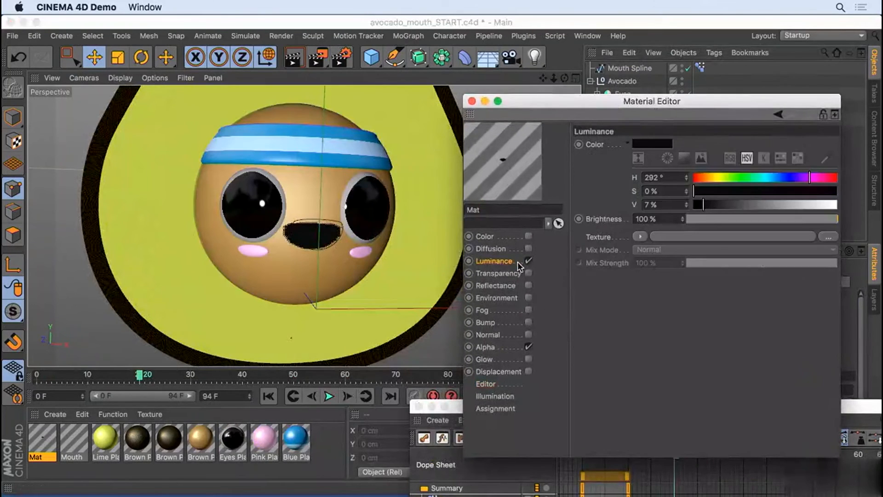
pyautogui.click(639, 237)
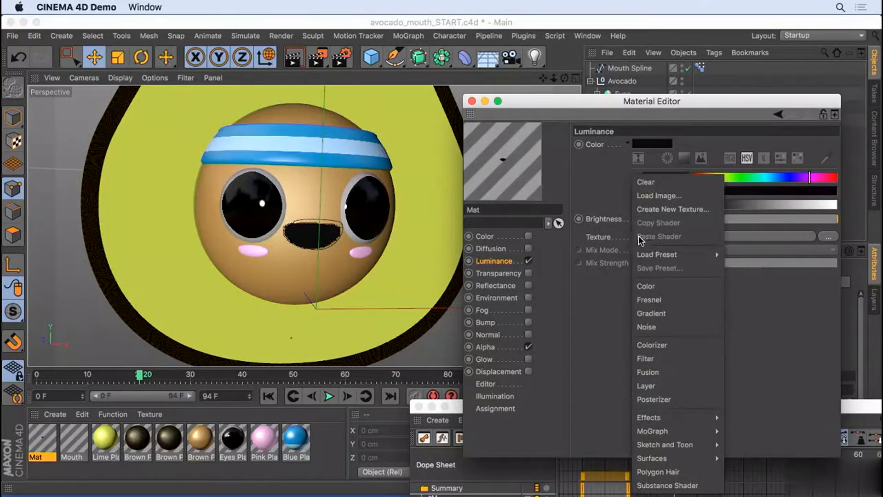
pyautogui.click(652, 313)
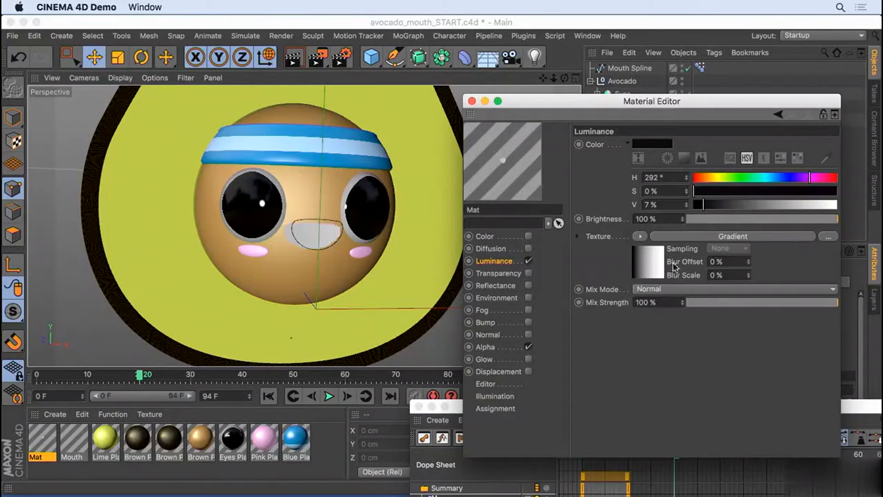
# Set the Luminance gradient's type to 2D - Circular and expand its color knot settings.
pyautogui.click(679, 236)
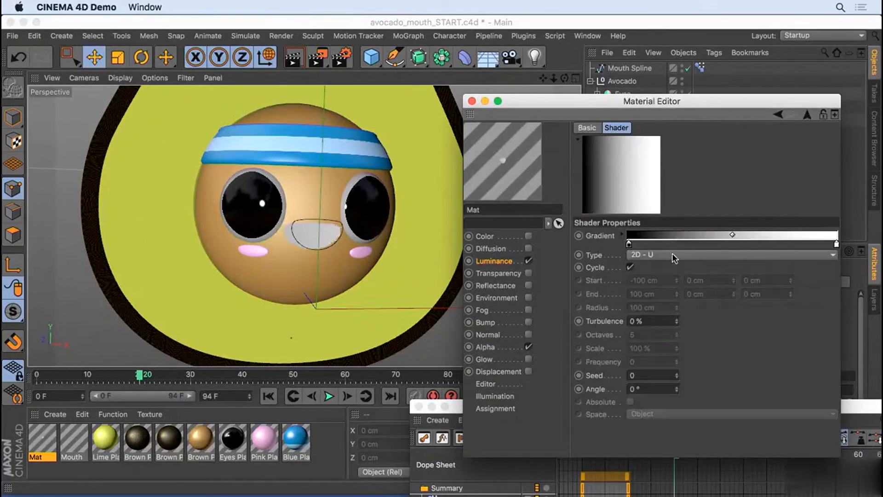
pyautogui.click(672, 254)
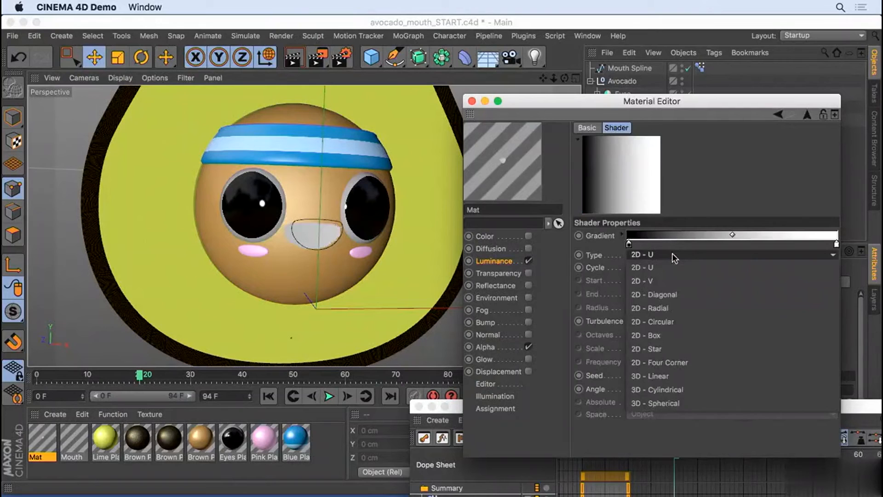
pyautogui.click(673, 321)
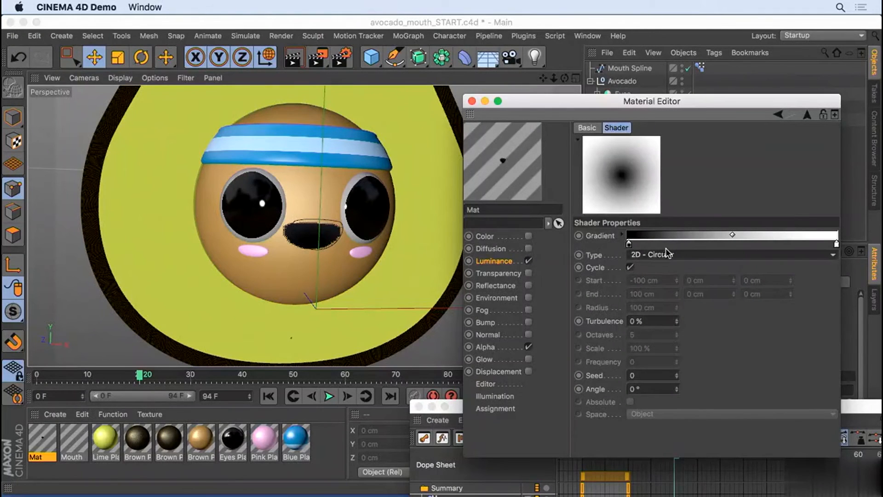
pyautogui.click(624, 238)
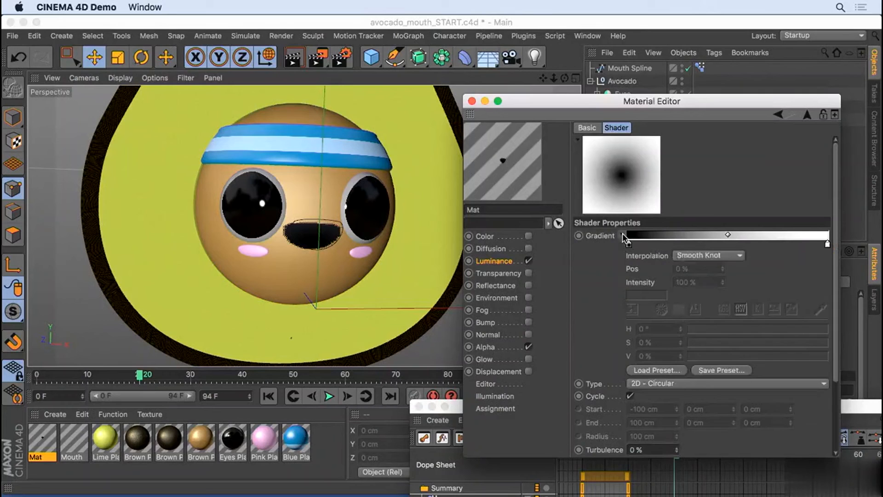
# Set the luminance gradient's interpolation to None and rearrange the knots with white at the start and black at 4.89%.
pyautogui.click(700, 255)
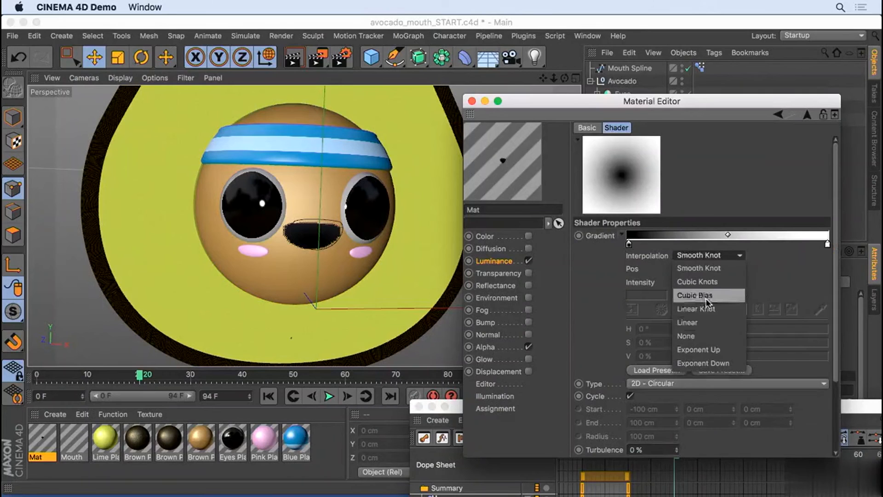
pyautogui.click(711, 337)
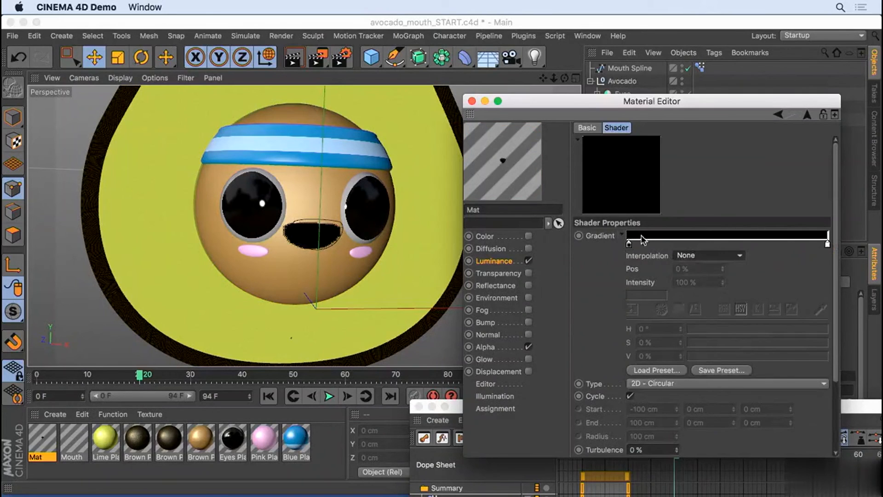
pyautogui.moveTo(828, 243); pyautogui.dragTo(629, 244)
pyautogui.moveTo(685, 243); pyautogui.dragTo(640, 244)
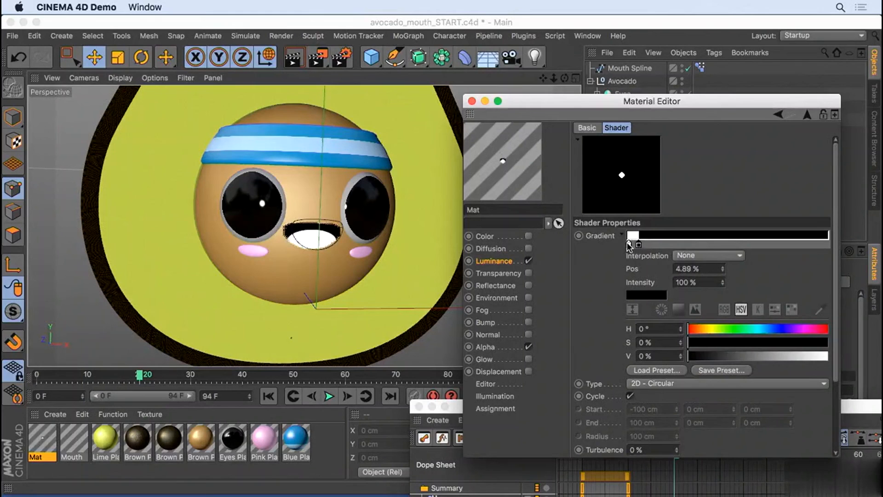
# Recolor the gradient's white starting knot to pink with H 336°, S 61% and V 100%.
pyautogui.doubleClick(629, 243)
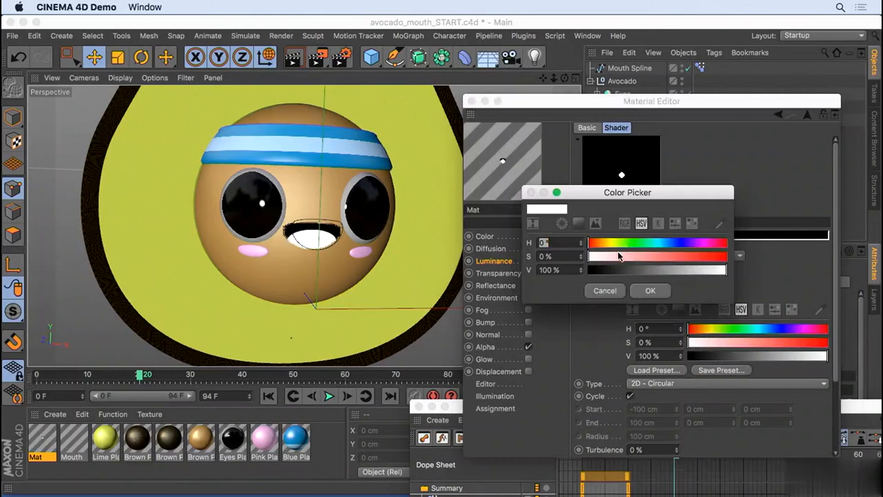
pyautogui.moveTo(617, 256)
pyautogui.mouseDown()
pyautogui.moveTo(649, 256)
pyautogui.moveTo(604, 244)
pyautogui.mouseUp()
pyautogui.click(684, 244)
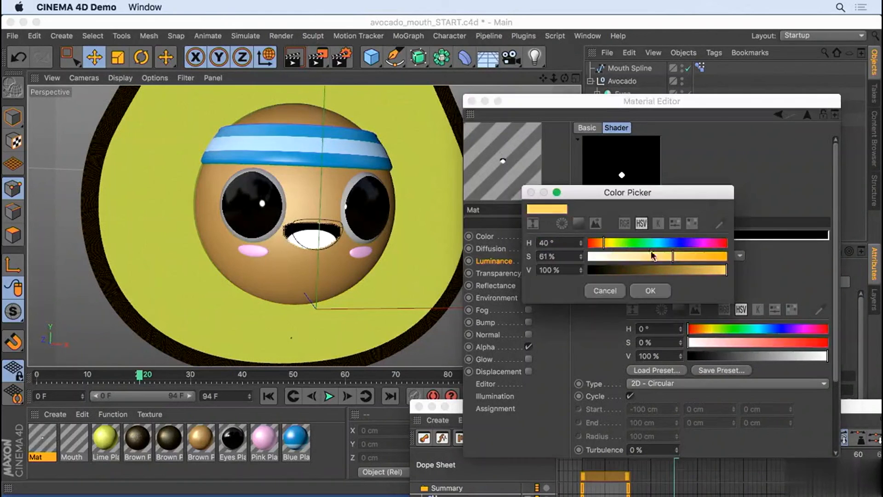
pyautogui.click(707, 244)
pyautogui.click(666, 286)
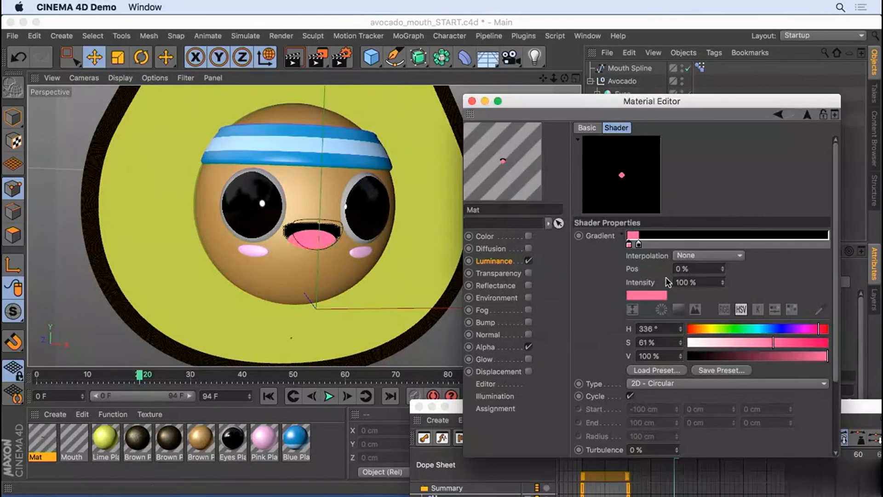
# Close the Material Editor and play back the mouth animation while viewing the face from an angle.
pyautogui.click(472, 101)
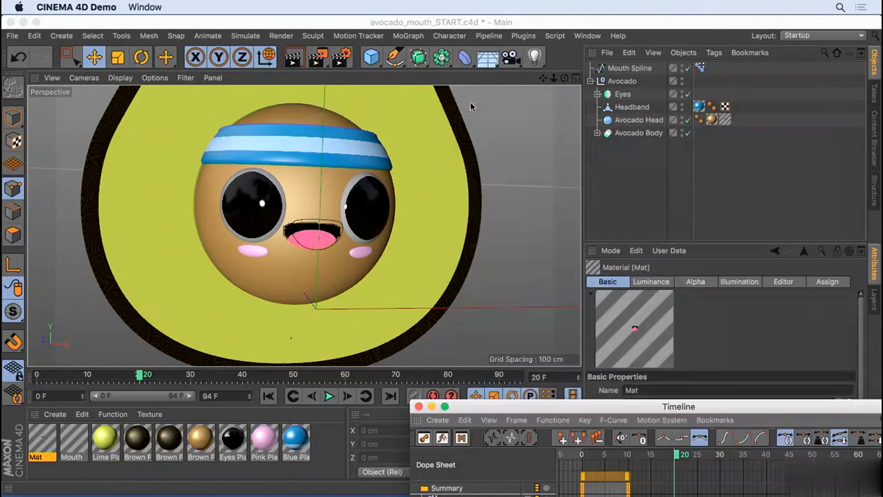
pyautogui.click(329, 396)
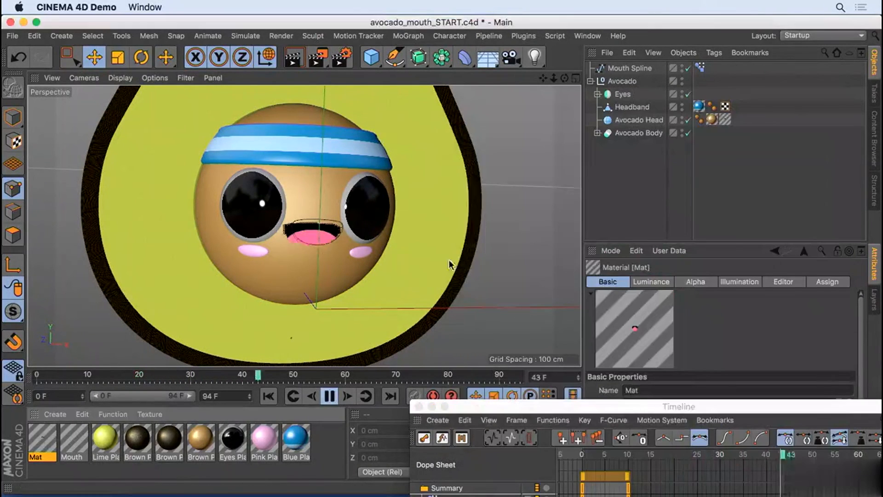
pyautogui.keyDown('alt'); pyautogui.moveTo(288, 249); pyautogui.dragTo(356, 238); pyautogui.keyUp('alt')
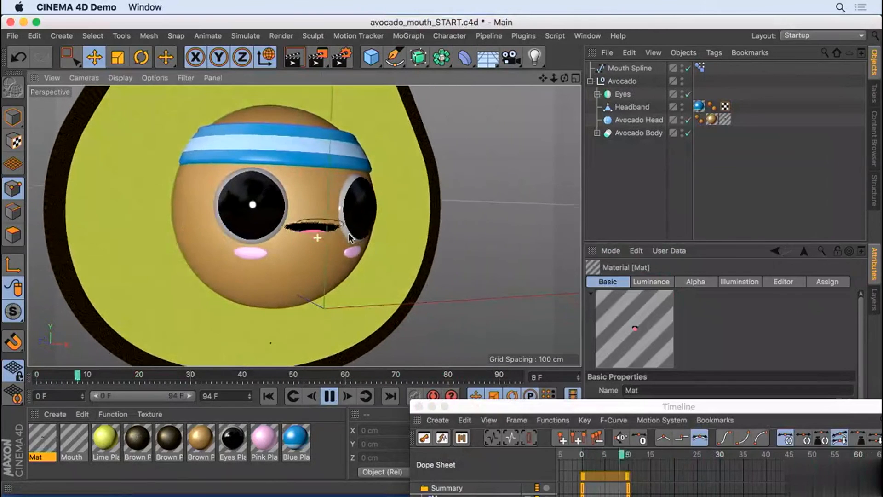
# Reopen the Mat material's luminance gradient, nudge the black knot slightly closer to the pink one, and check the looping mouth from the front.
pyautogui.doubleClick(44, 439)
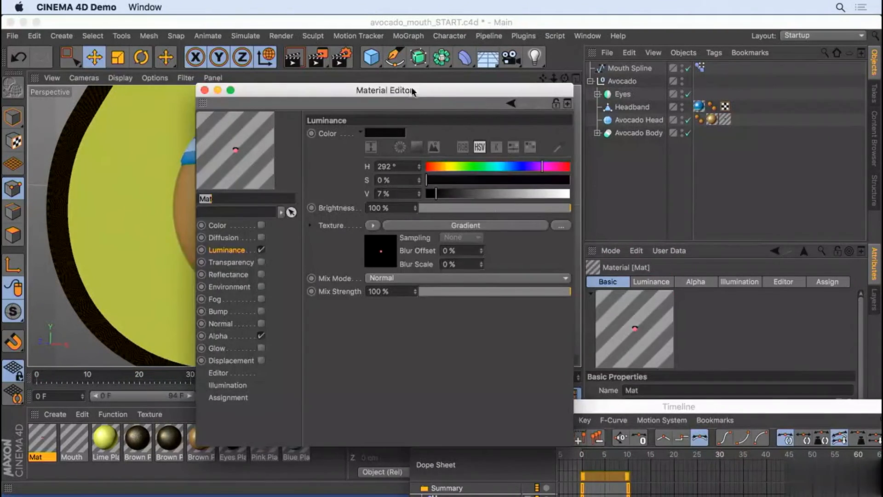
pyautogui.moveTo(413, 91); pyautogui.dragTo(698, 107)
pyautogui.click(702, 234)
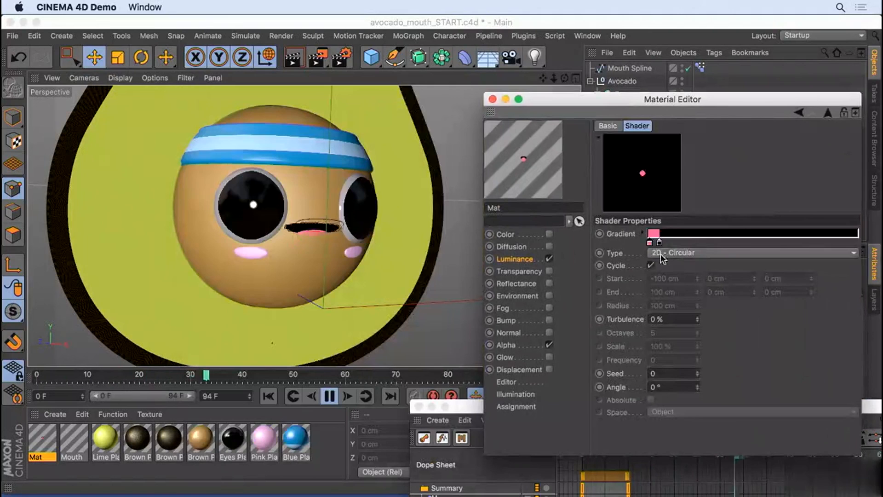
pyautogui.click(659, 243)
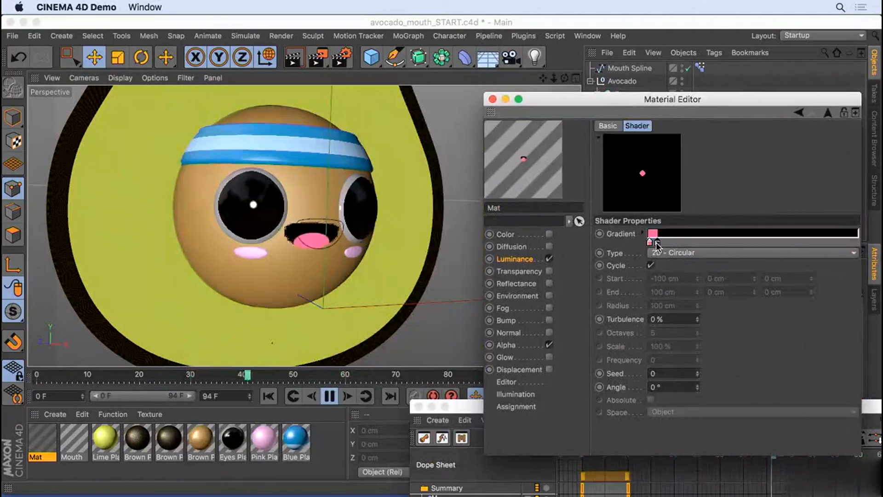
pyautogui.click(493, 99)
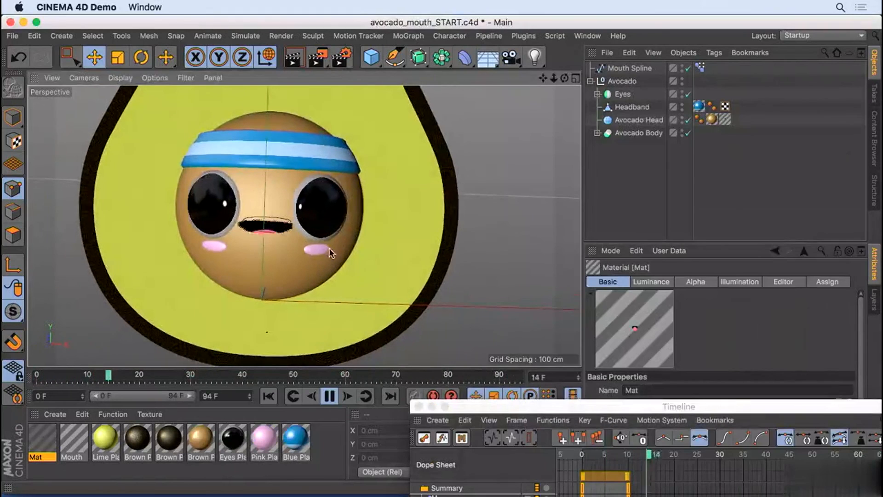
pyautogui.keyDown('alt'); pyautogui.moveTo(330, 250); pyautogui.dragTo(387, 259, button='middle'); pyautogui.keyUp('alt')
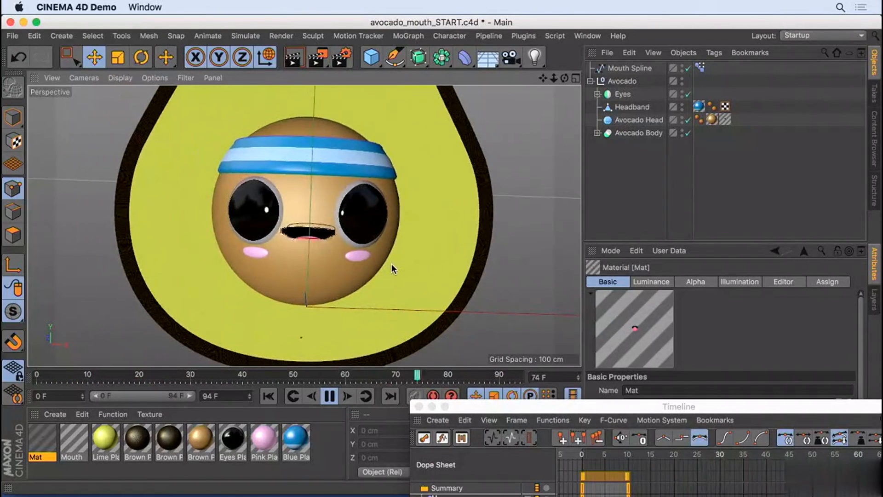